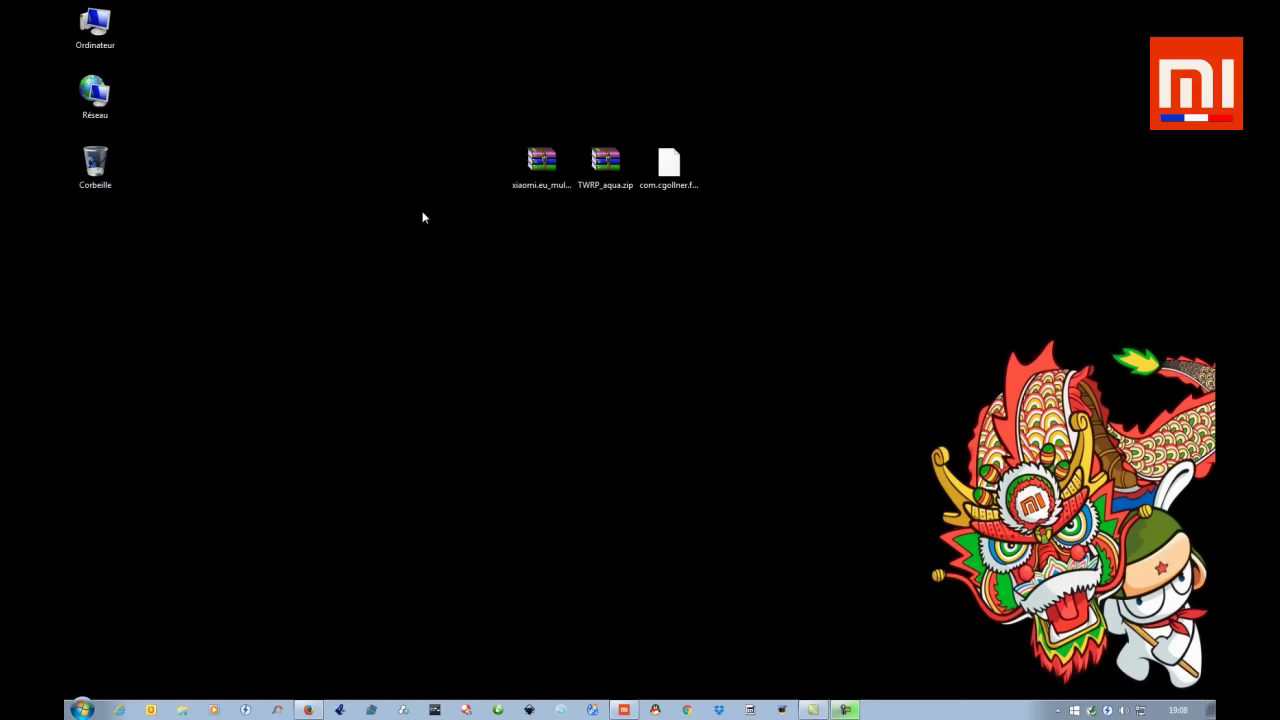
Examine the three files on the desktop: the xiaomi.eu multi aqua ROM zip, TWRP_aqua.zip and the Flashify APK.
{"action": "left_click_drag", "start_coordinate": [462, 120], "coordinate": [750, 220]}
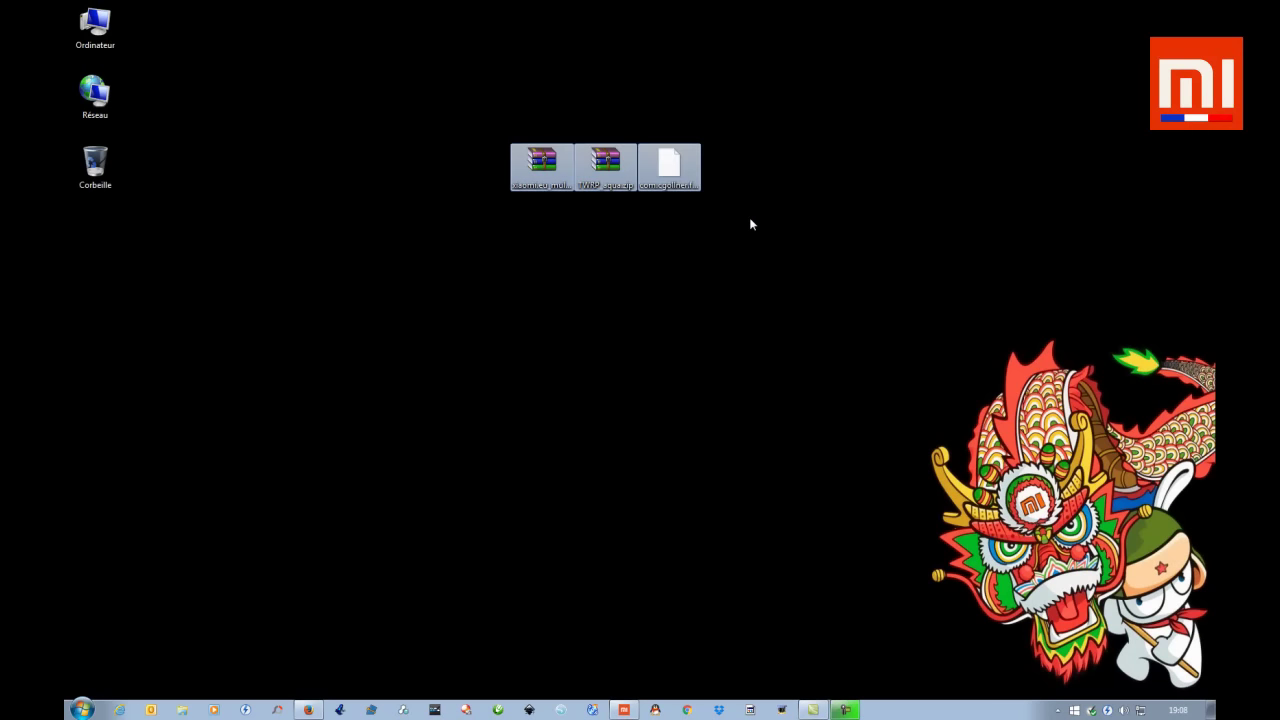
{"action": "left_click", "coordinate": [540, 167]}
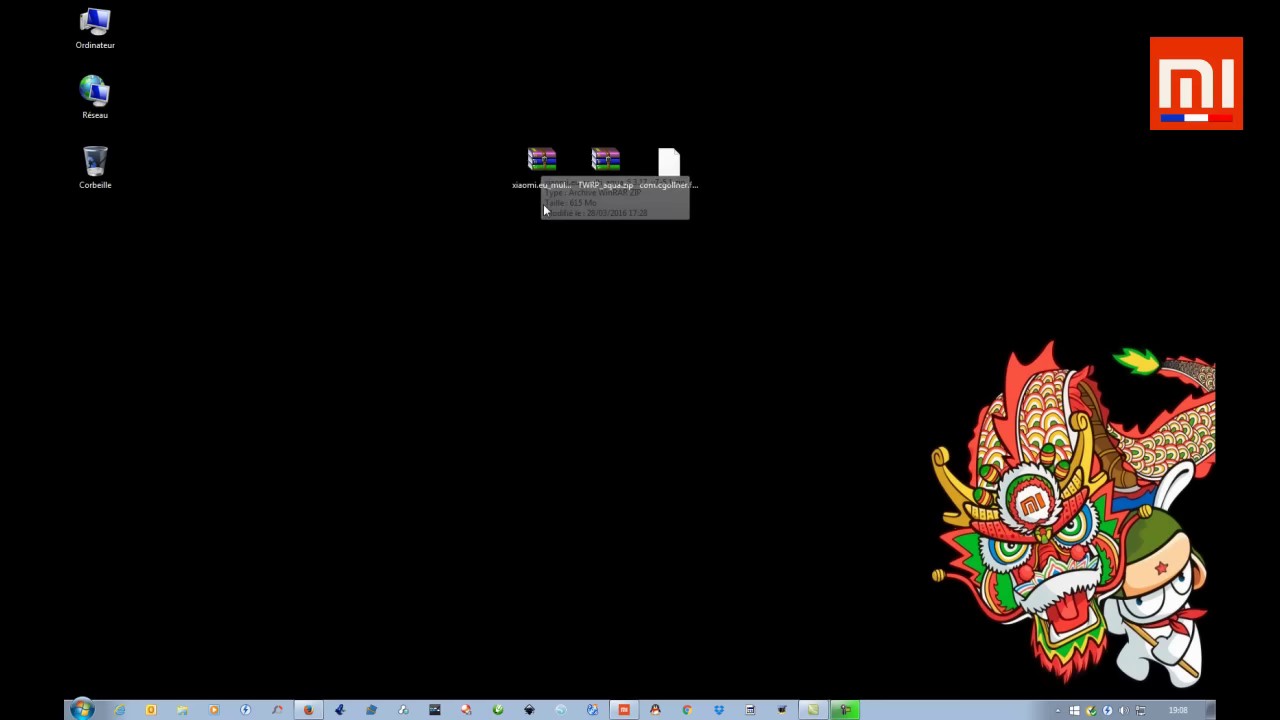
{"action": "left_click", "coordinate": [543, 167]}
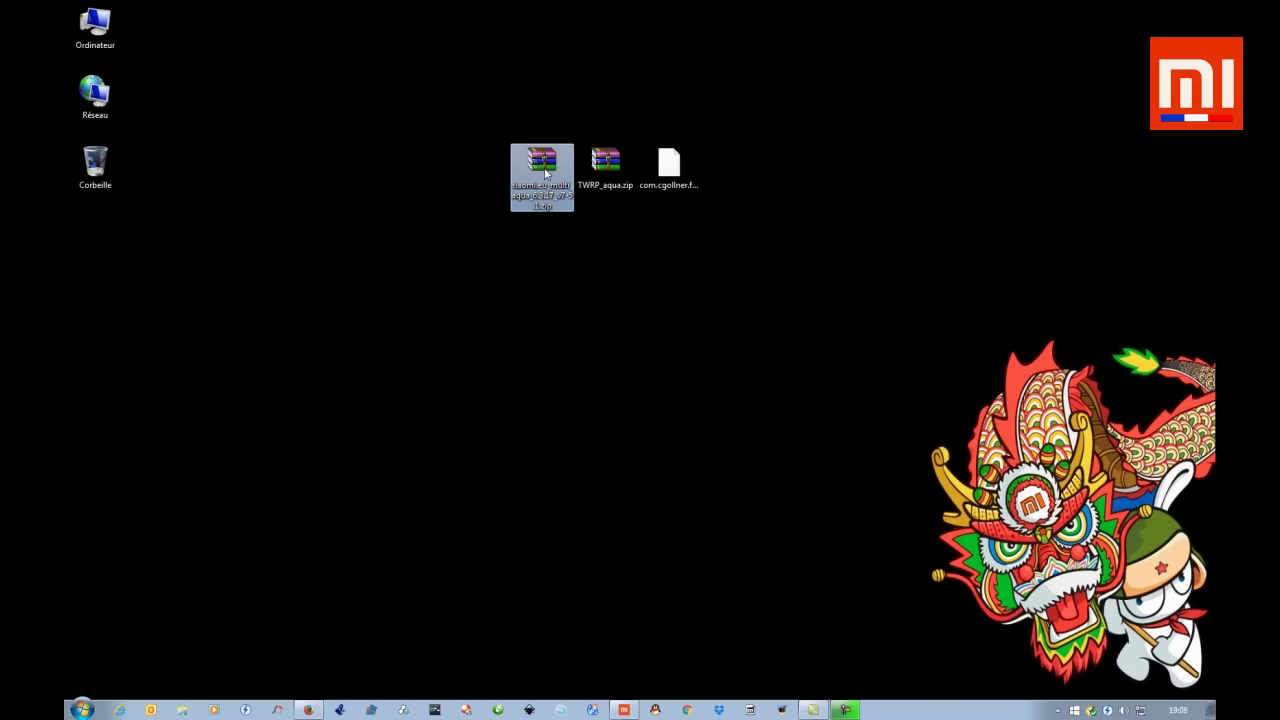
{"action": "left_click", "coordinate": [604, 168]}
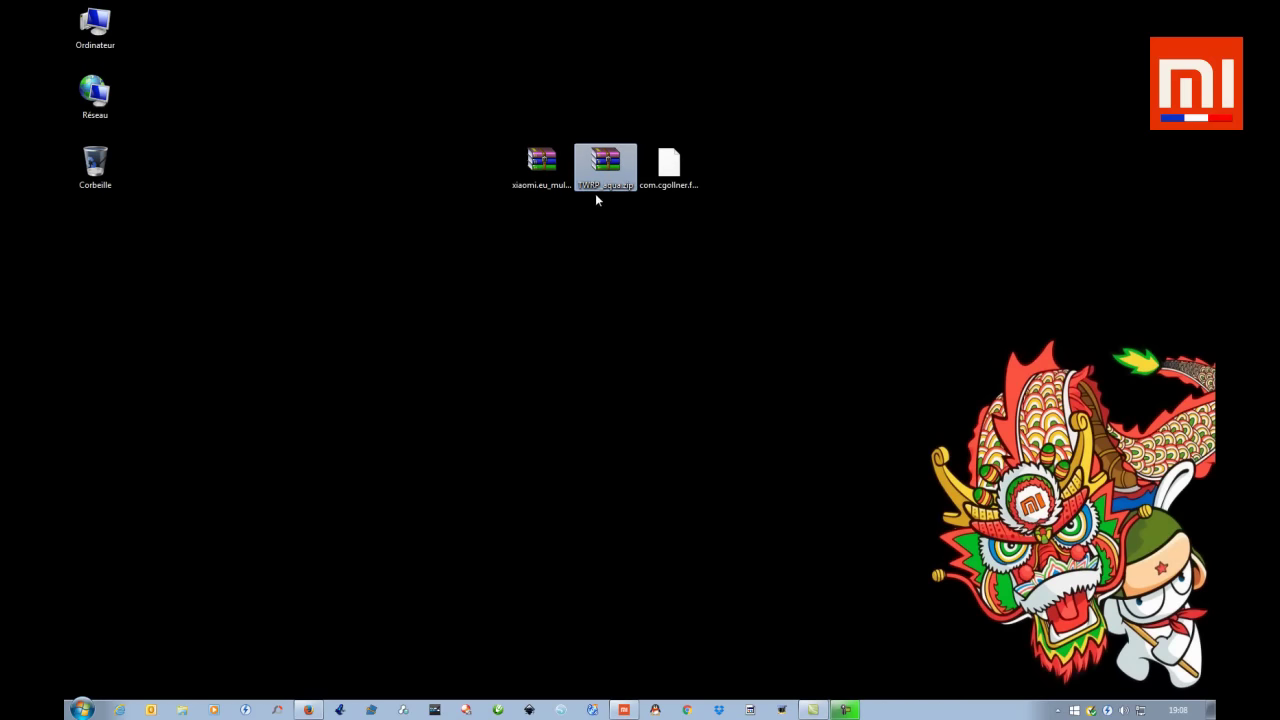
{"action": "mouse_move", "coordinate": [612, 170]}
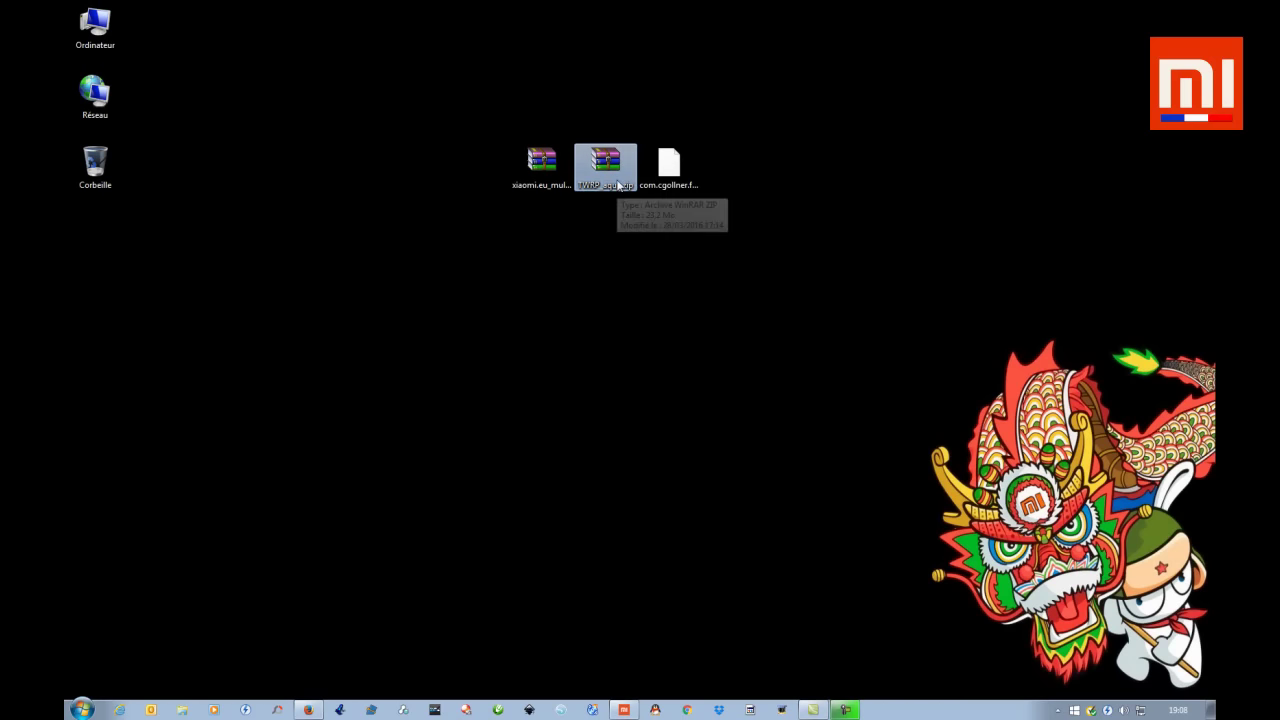
{"action": "left_click", "coordinate": [669, 168]}
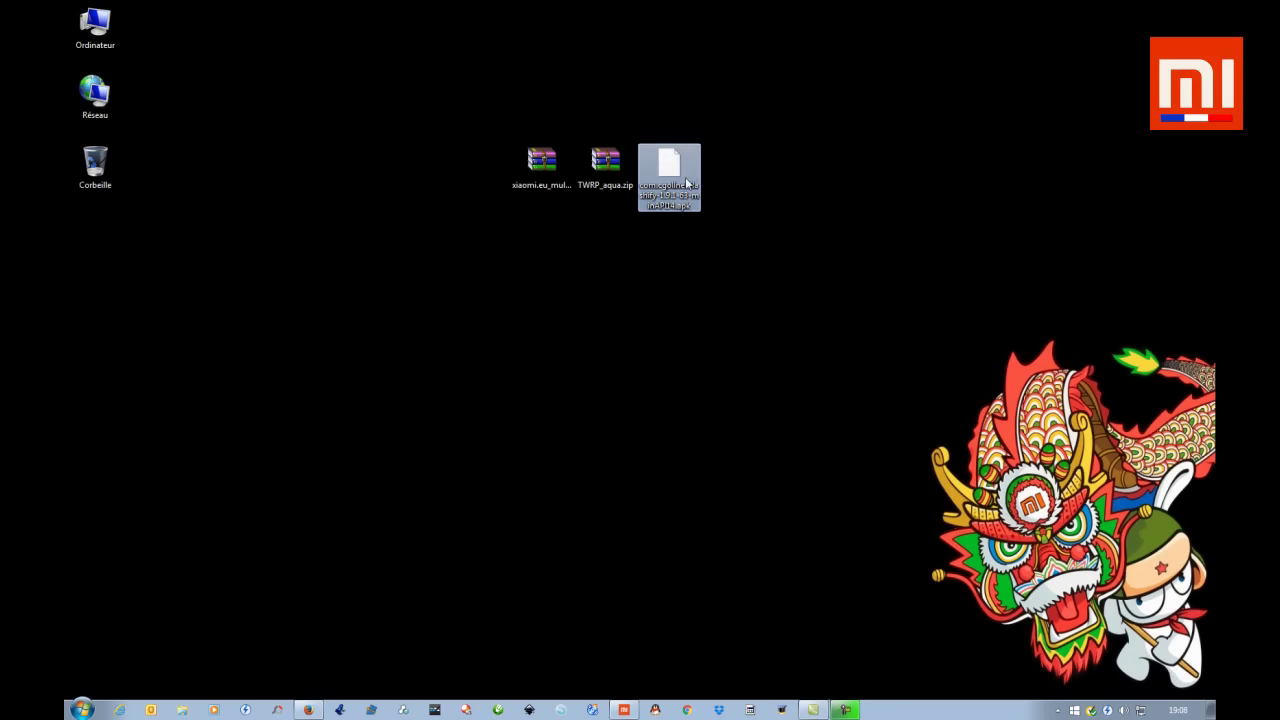
{"action": "mouse_move", "coordinate": [674, 218]}
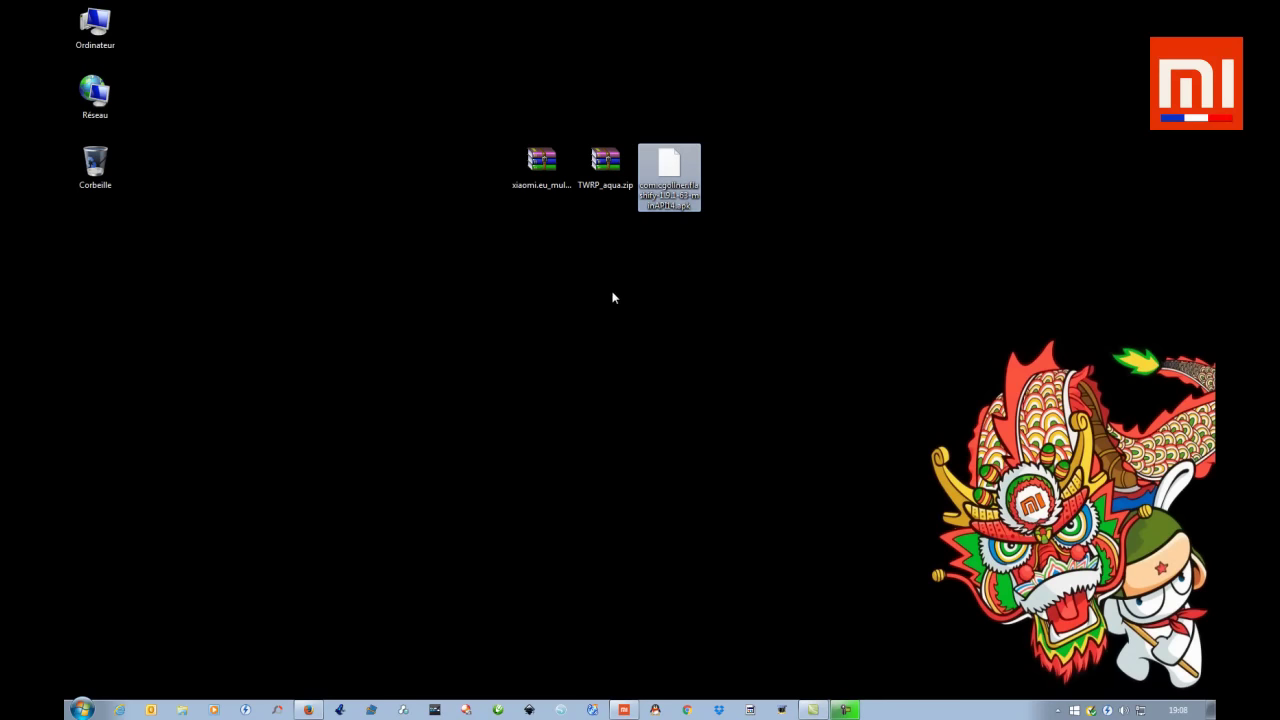
{"action": "left_click_drag", "start_coordinate": [489, 104], "coordinate": [780, 229]}
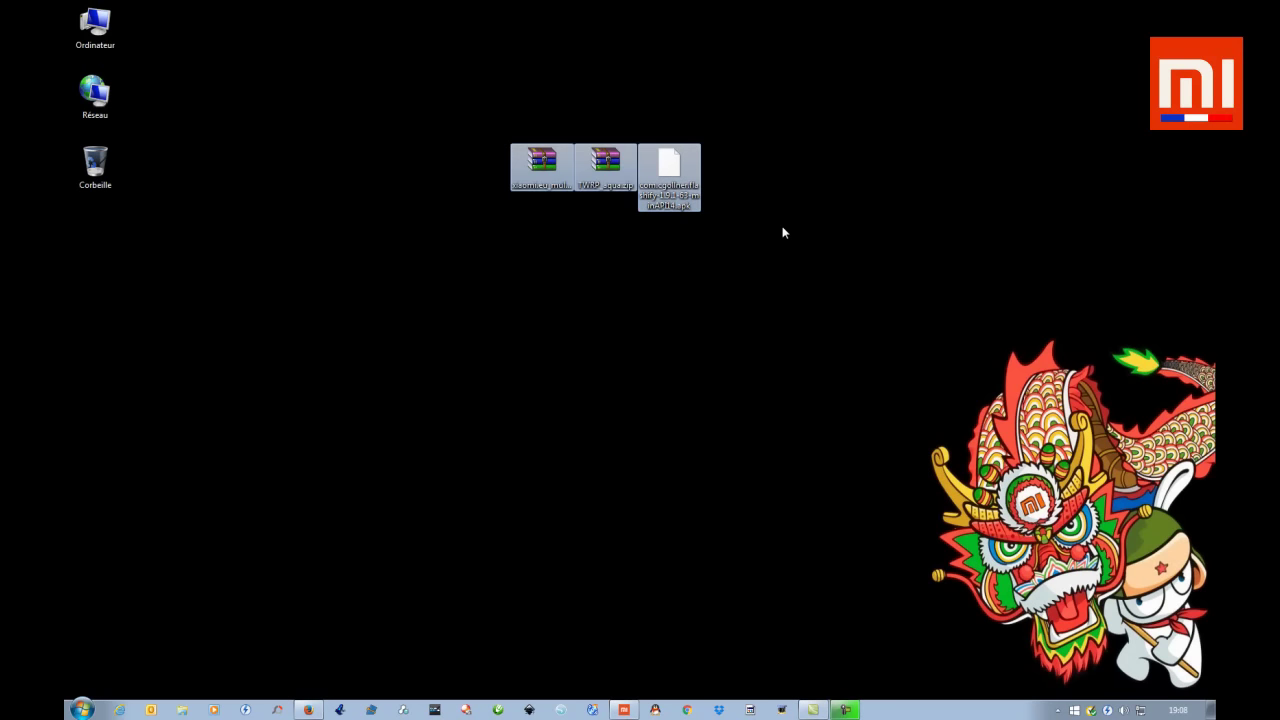
{"action": "left_click", "coordinate": [672, 402]}
Switch to Firefox and check the xiaomi.eu device list and the celogeek index of weekly 6.3.17 ROMs.
{"action": "left_click", "coordinate": [309, 709]}
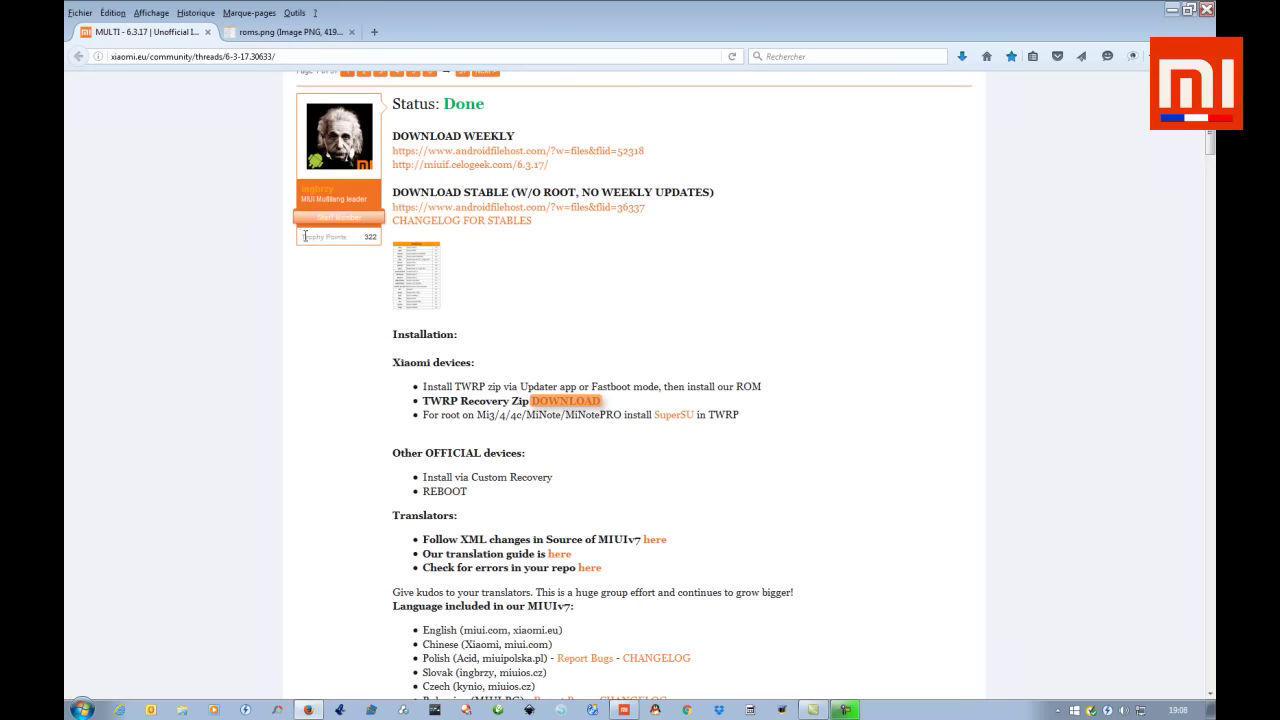
{"action": "left_click", "coordinate": [419, 282]}
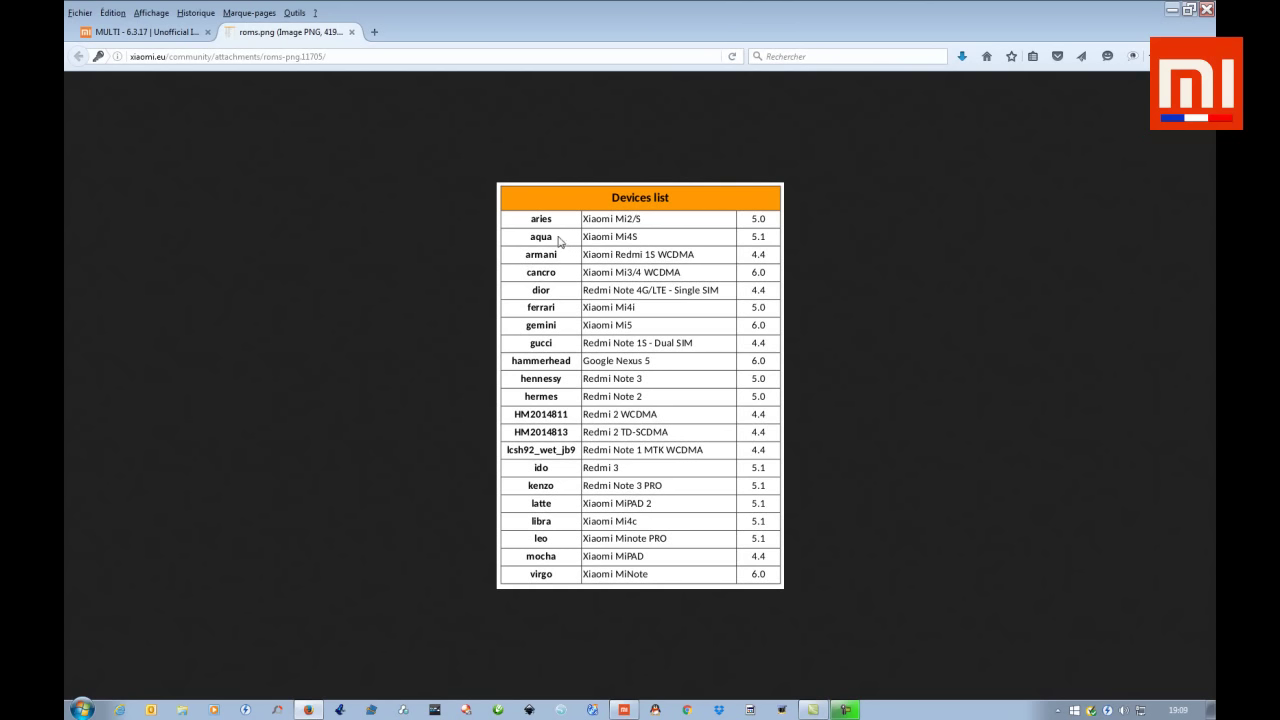
{"action": "left_click", "coordinate": [173, 36]}
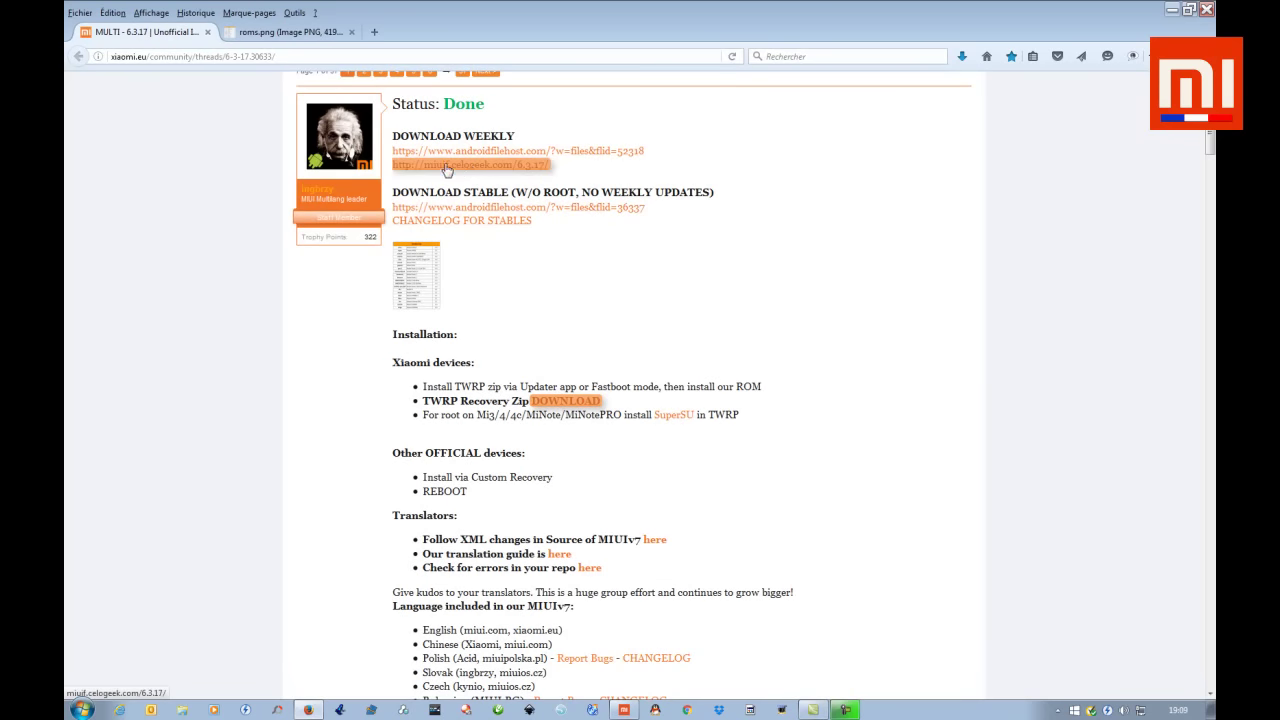
{"action": "left_click", "coordinate": [478, 168]}
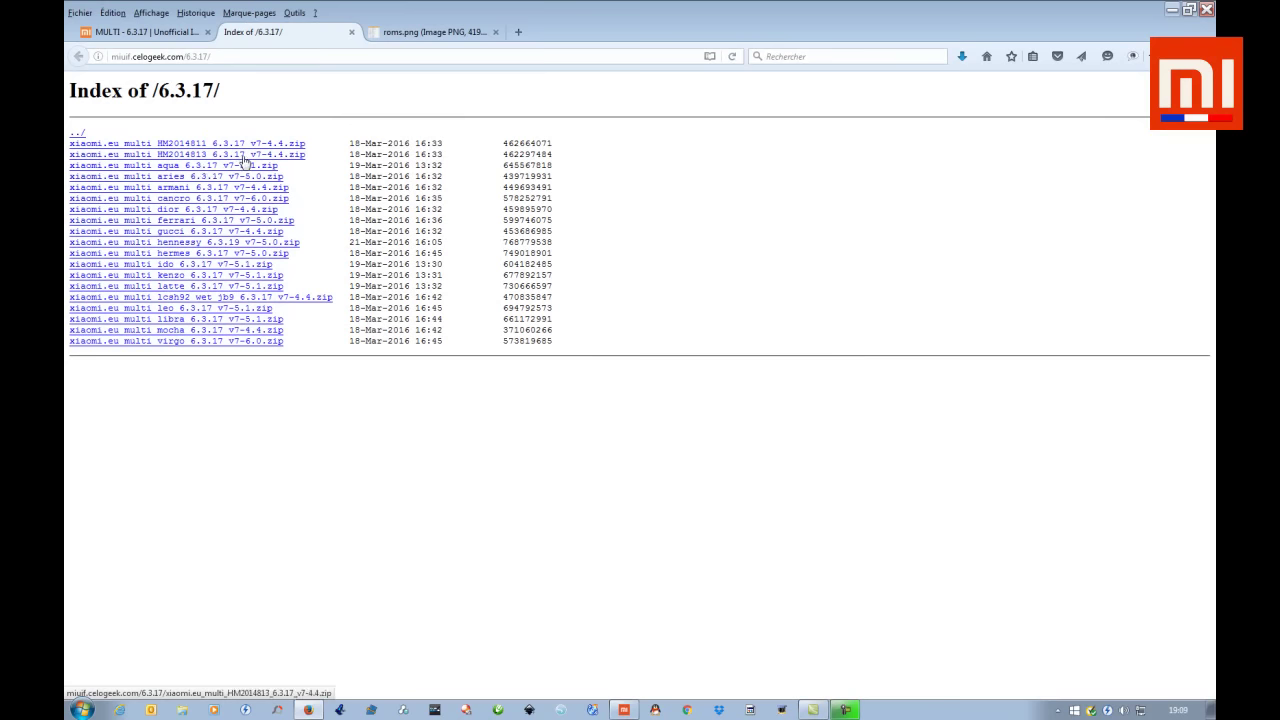
{"action": "left_click", "coordinate": [351, 33]}
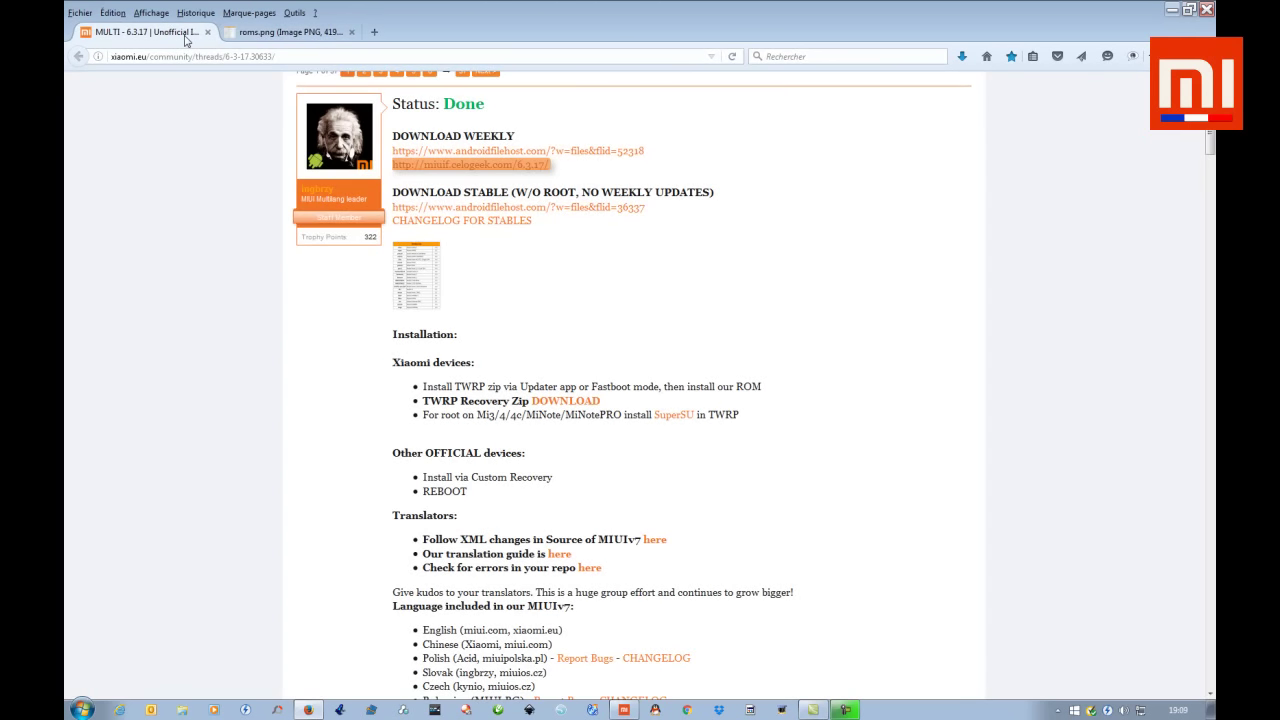
Open the TWRP Recovery Zip download page, locate TWRP_aqua.zip in the file list, and return to the desktop.
{"action": "left_click_drag", "start_coordinate": [423, 400], "coordinate": [510, 401]}
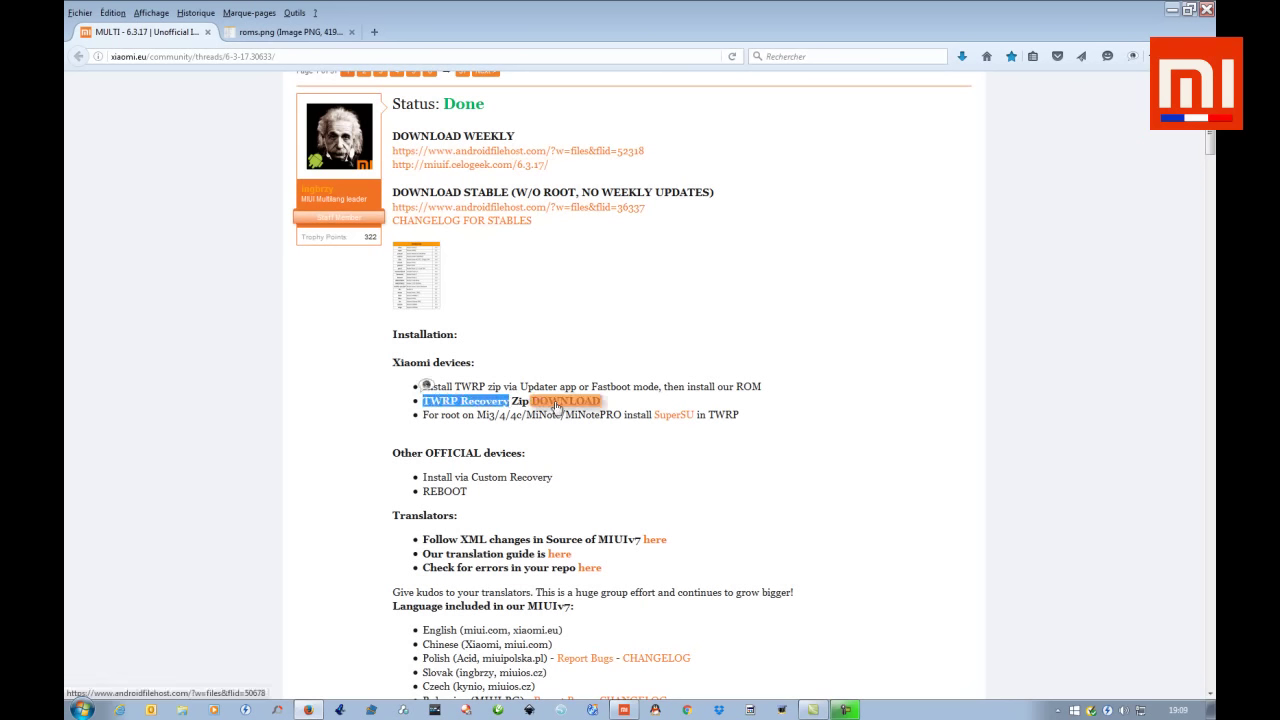
{"action": "left_click", "coordinate": [557, 402]}
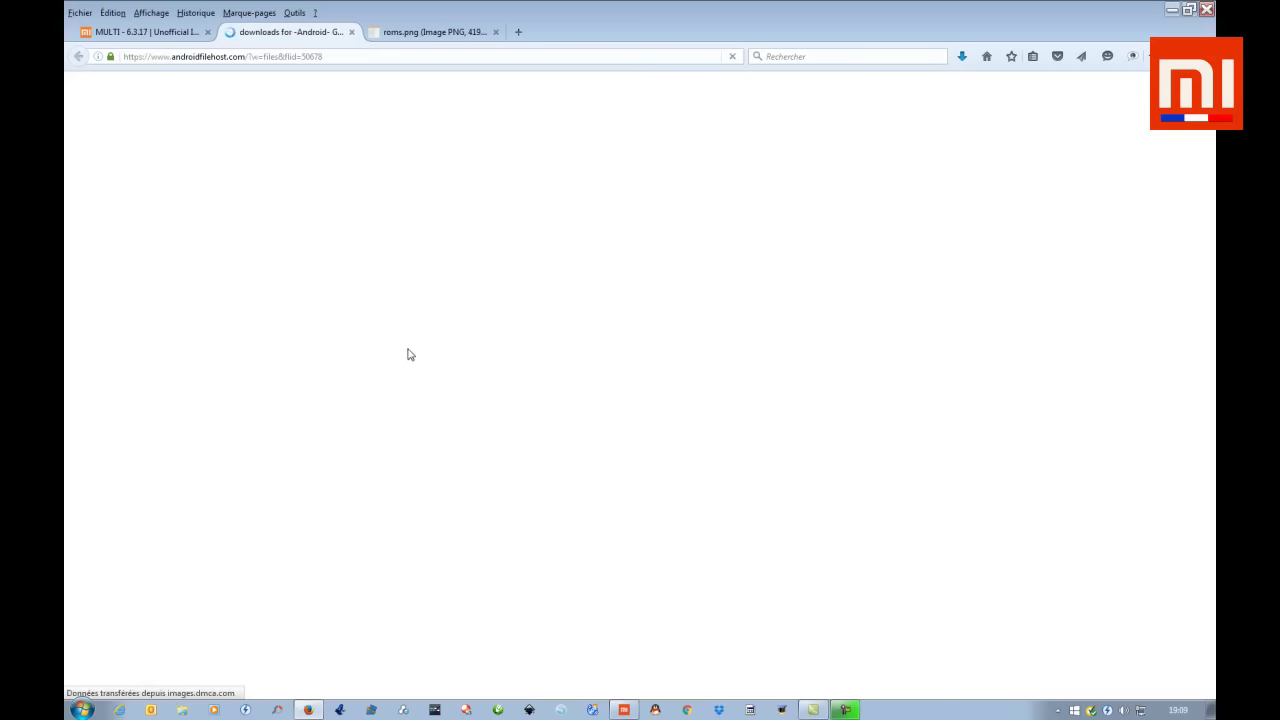
{"action": "scroll", "coordinate": [181, 221], "scroll_direction": "down", "scroll_amount": 5}
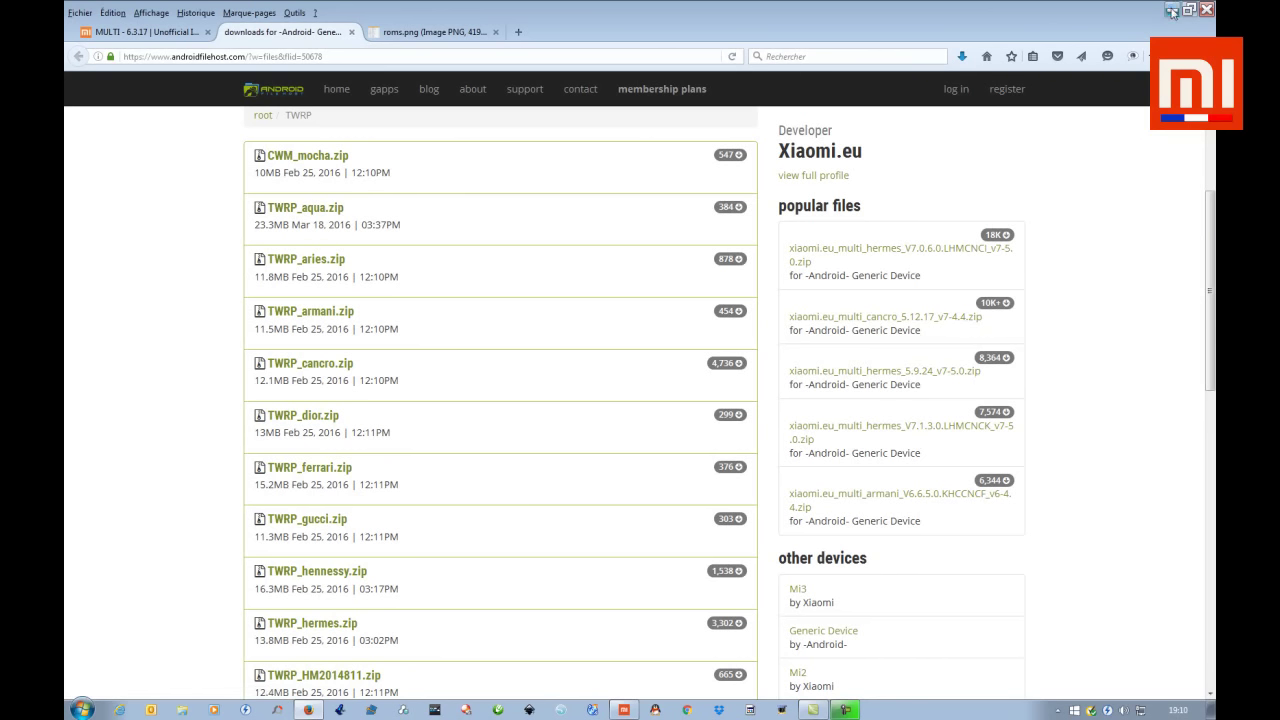
{"action": "key", "text": "super+d"}
{"action": "left_click_drag", "start_coordinate": [489, 130], "coordinate": [612, 190]}
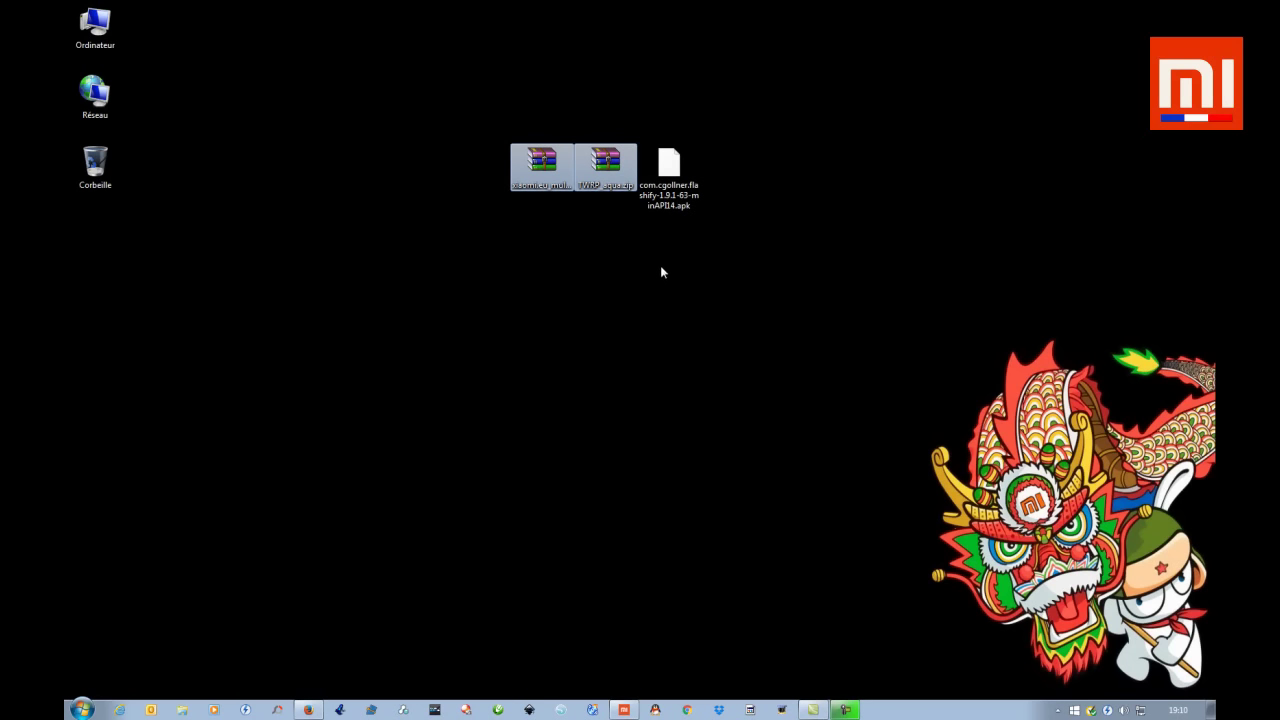
{"action": "left_click", "coordinate": [612, 307]}
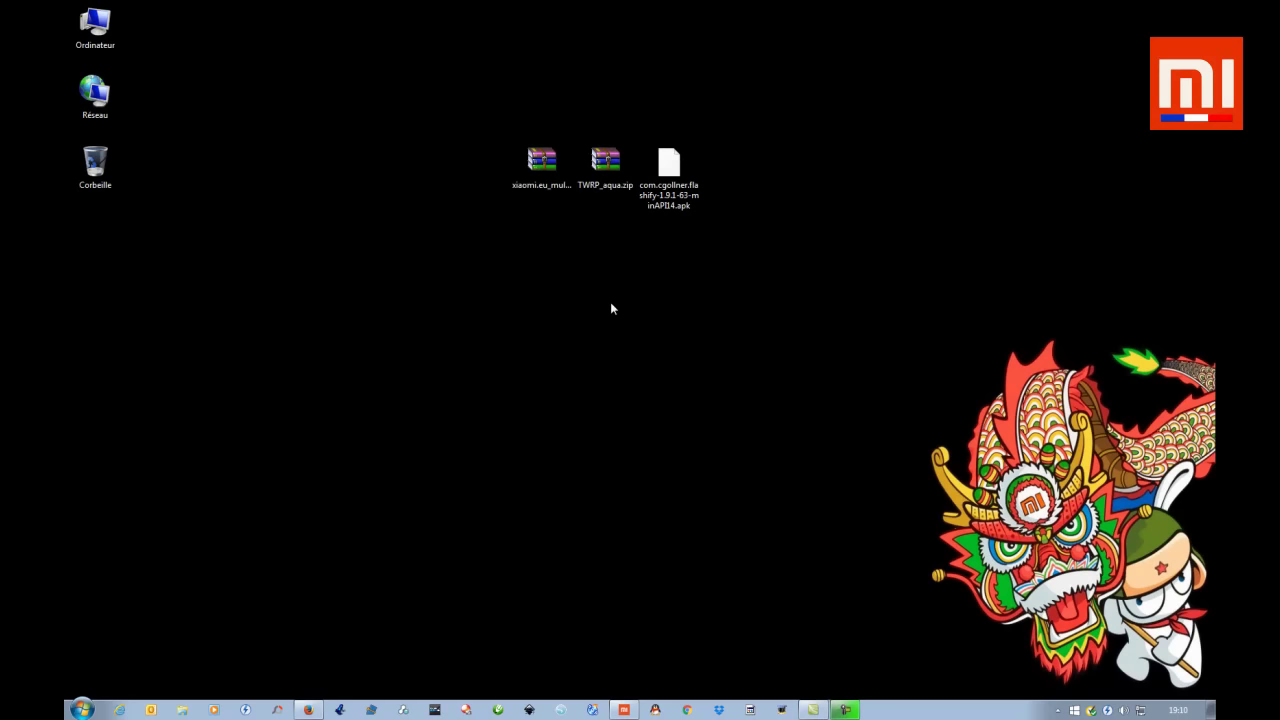
{"action": "left_click_drag", "start_coordinate": [492, 98], "coordinate": [775, 285]}
{"action": "left_click", "coordinate": [685, 267]}
Switch to Mi PC Suite, start a screencast of the MI 4S, and check its MIUI version in the About phone settings.
{"action": "left_click", "coordinate": [623, 710]}
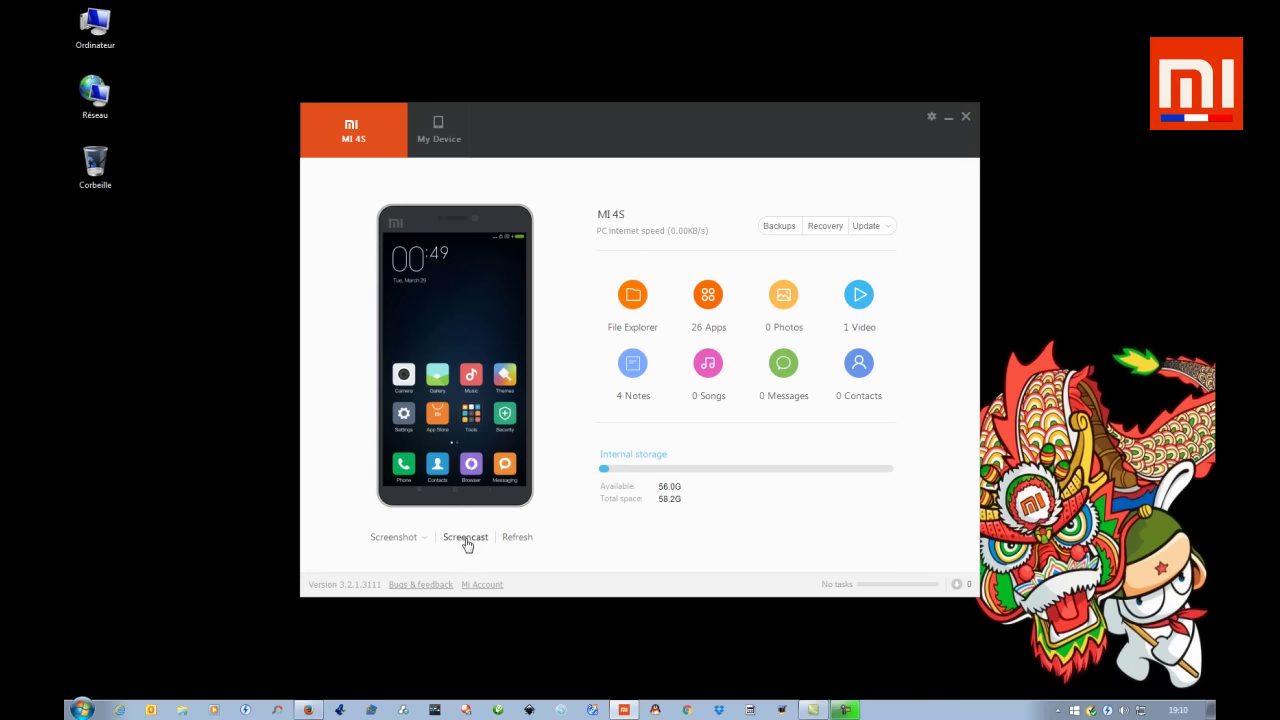
{"action": "left_click", "coordinate": [466, 540]}
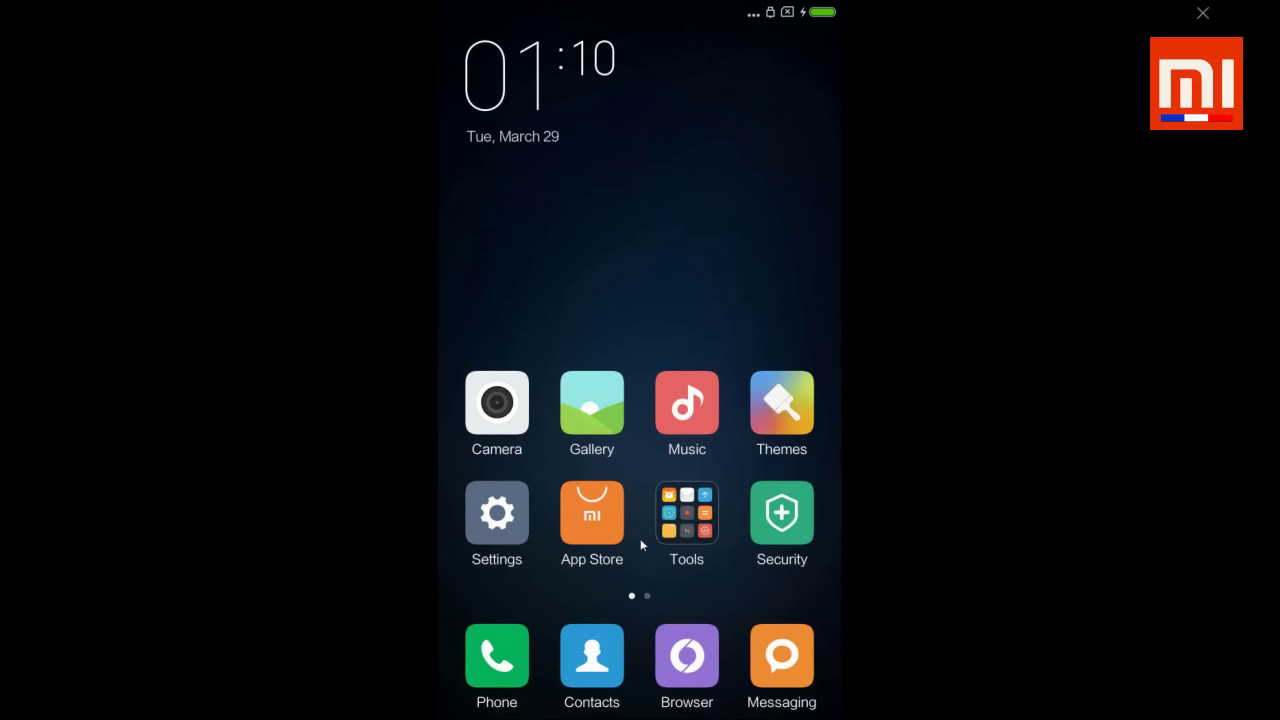
{"action": "left_click", "coordinate": [505, 545]}
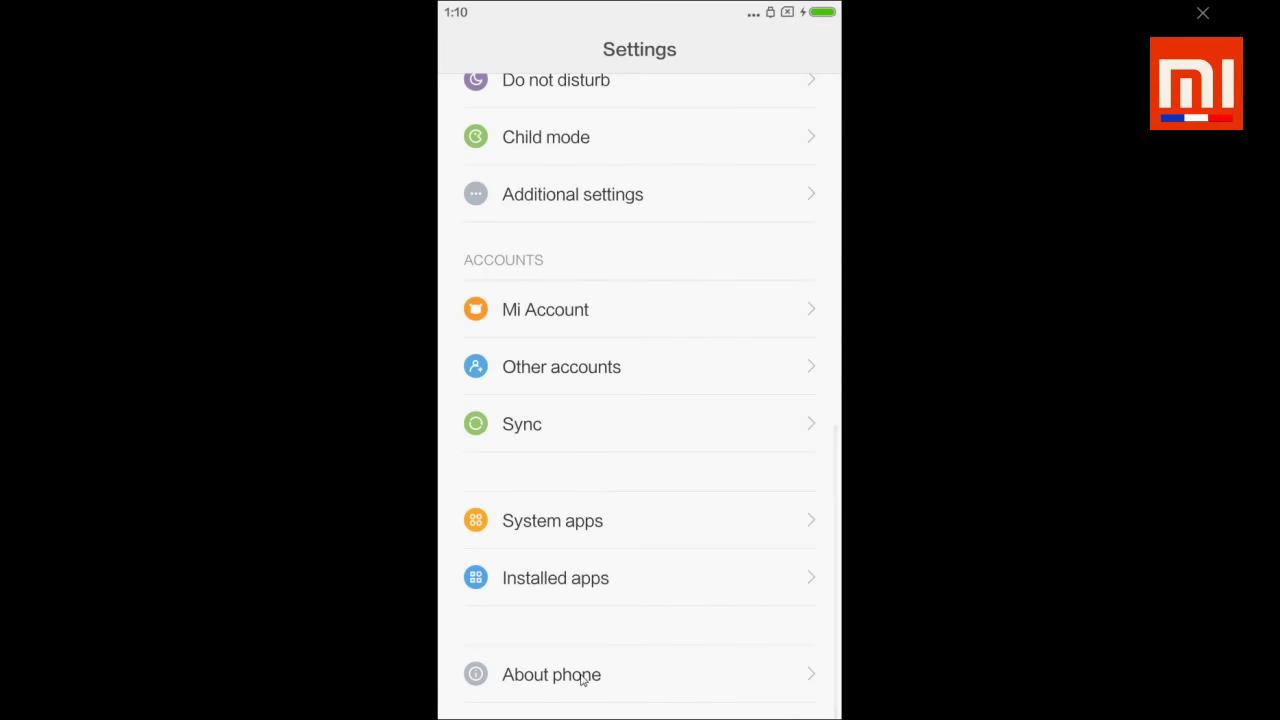
{"action": "left_click", "coordinate": [582, 678]}
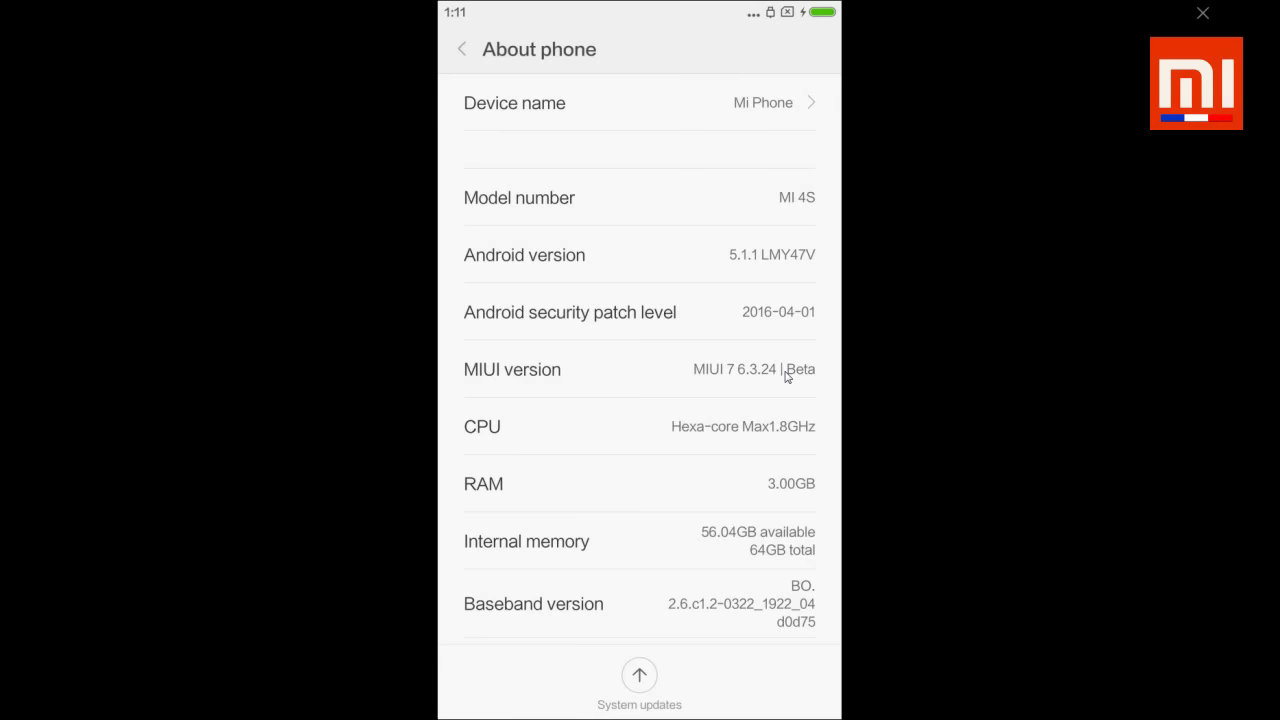
{"action": "key", "text": "Home"}
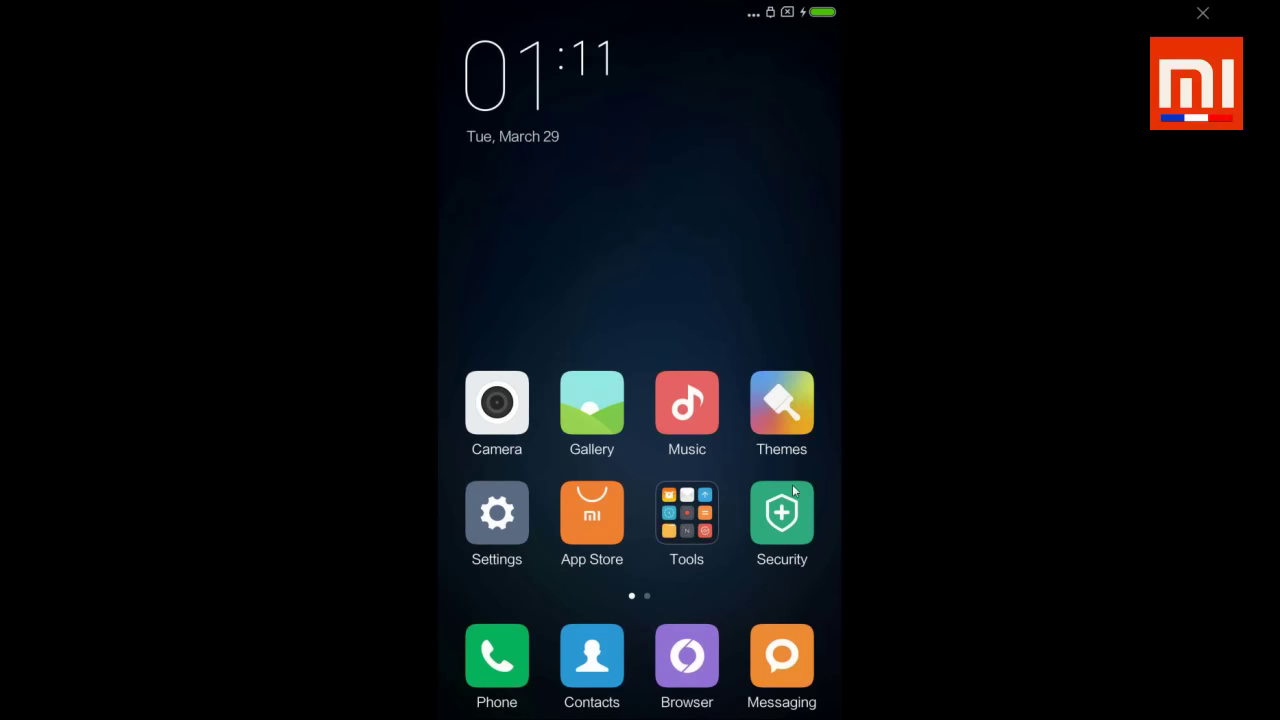
Open Allow root access in the Security app's permissions and acknowledge the risks of root access.
{"action": "left_click", "coordinate": [771, 526]}
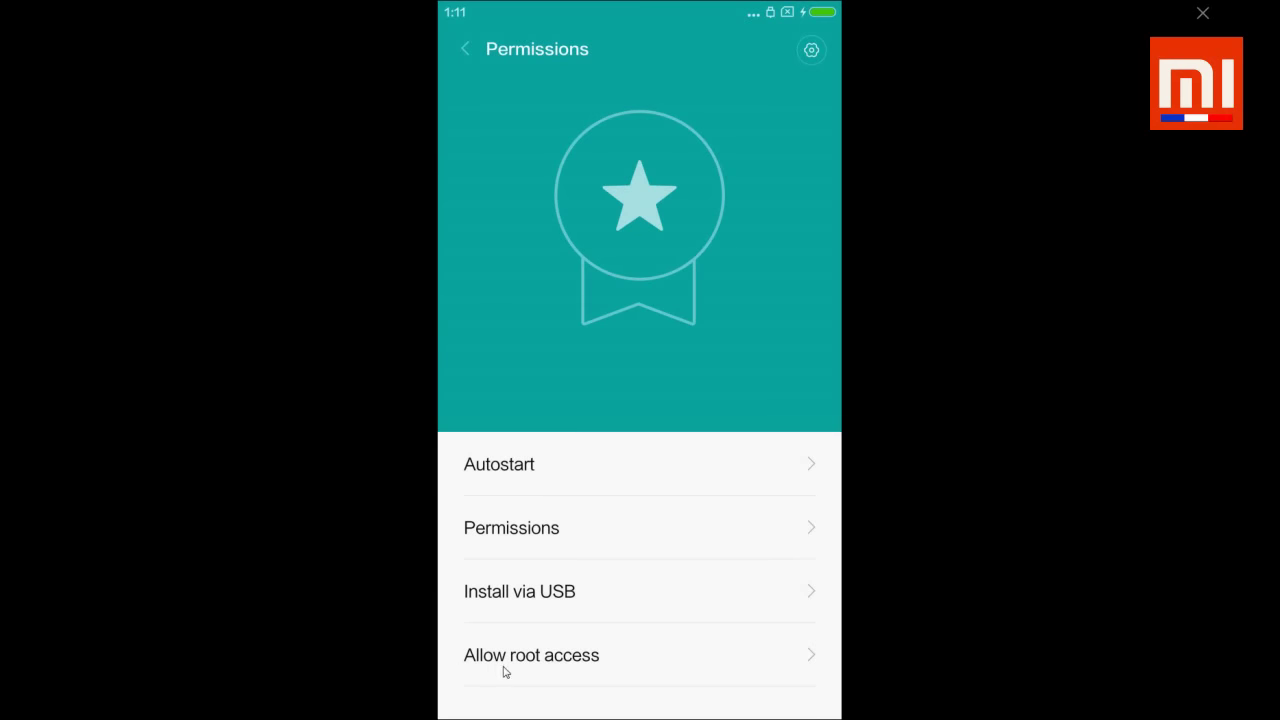
{"action": "left_click", "coordinate": [612, 658]}
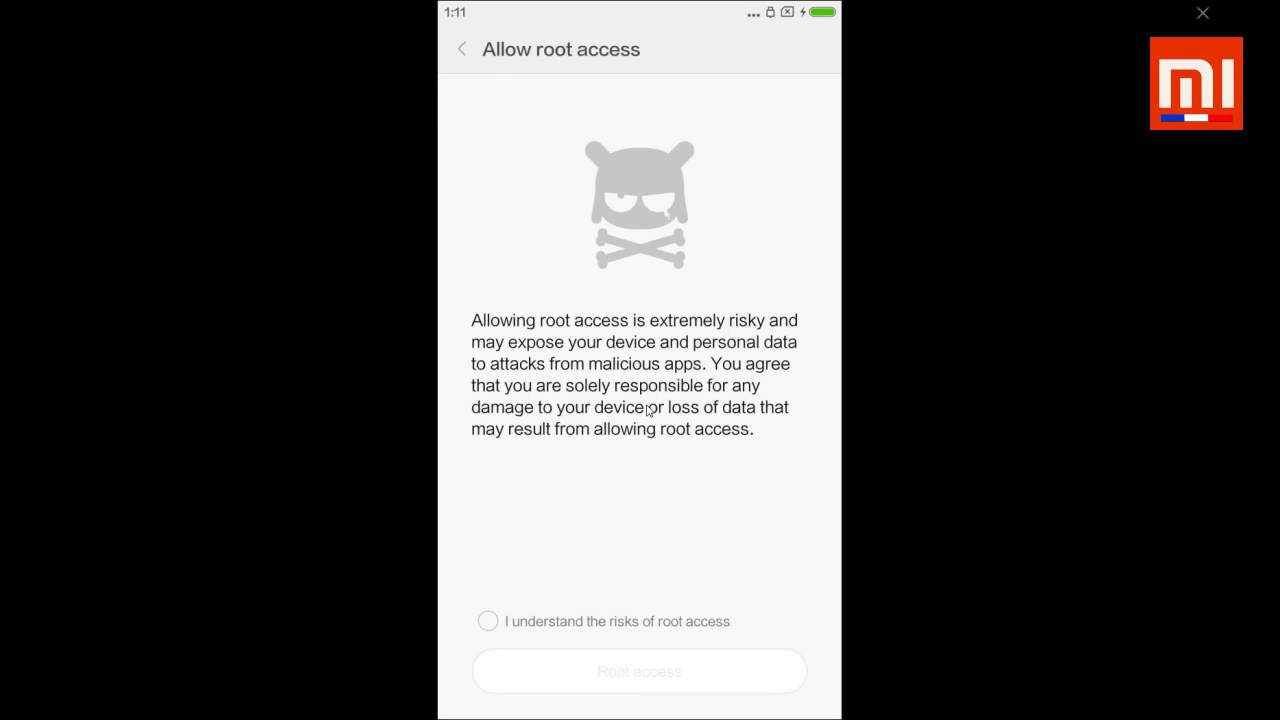
{"action": "left_click", "coordinate": [488, 622]}
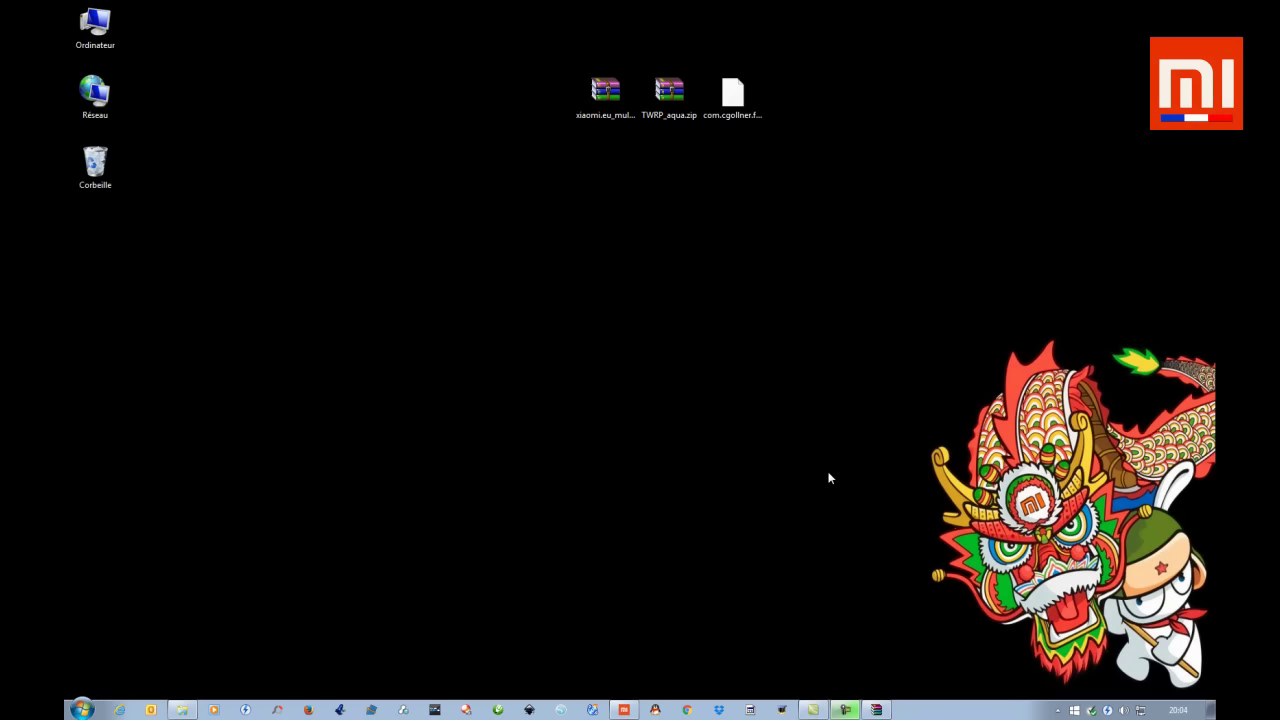
Extract twrp_aqua.img from TWRP_aqua.zip to the desktop and close the archive.
{"action": "double_click", "coordinate": [670, 94]}
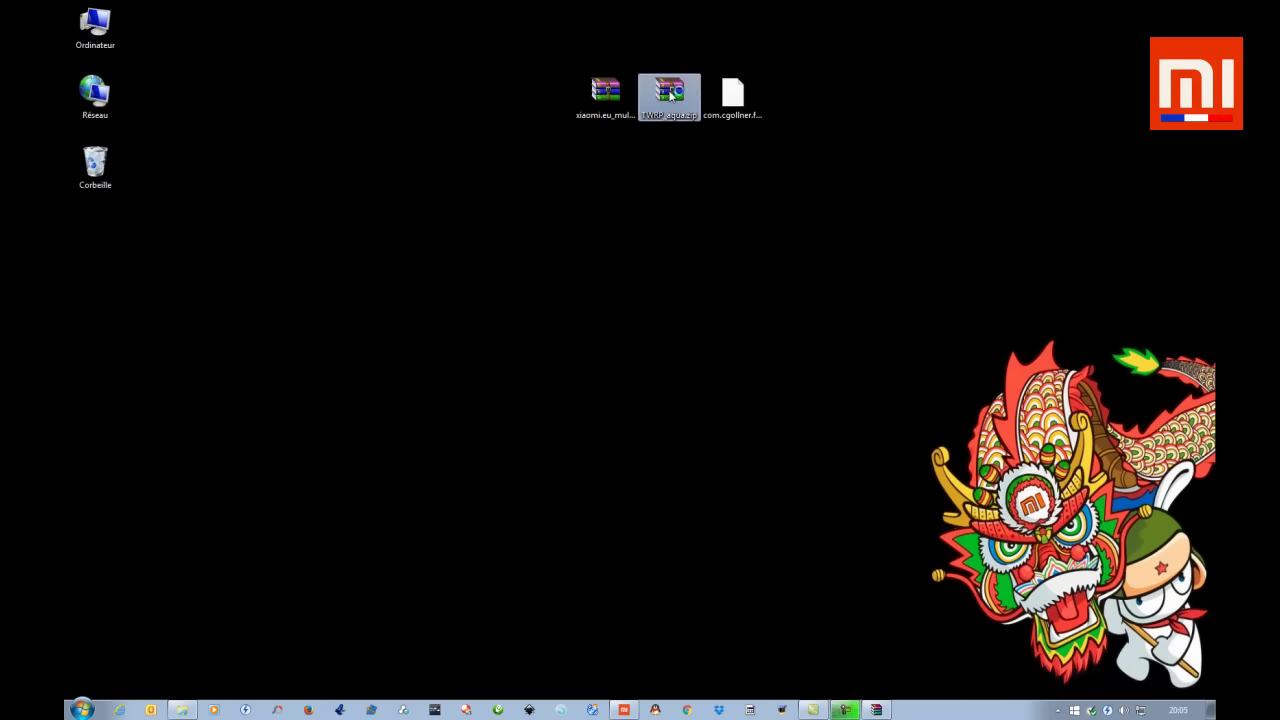
{"action": "left_click_drag", "start_coordinate": [121, 160], "coordinate": [827, 170]}
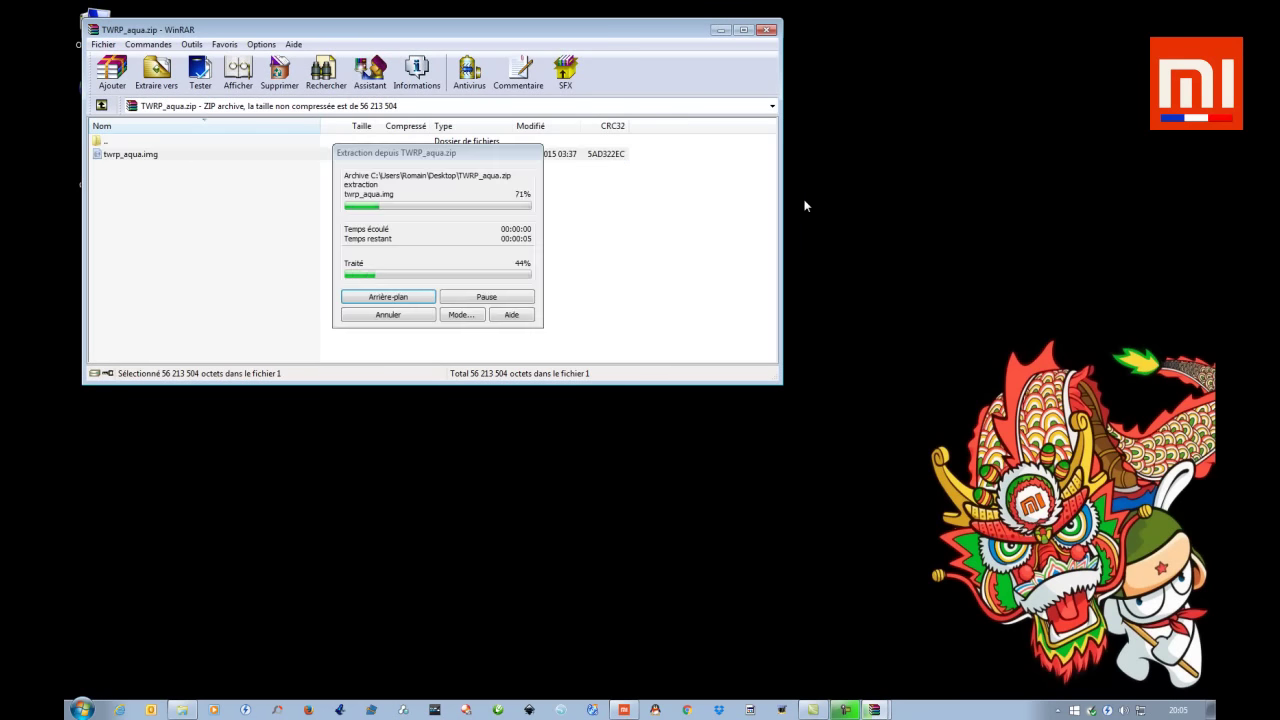
{"action": "left_click", "coordinate": [766, 33]}
Move TWRP_aqua.zip aside and place twrp_aqua.img between the ROM zip and the Flashify APK on the desktop.
{"action": "left_click_drag", "start_coordinate": [860, 95], "coordinate": [480, 165]}
{"action": "left_click", "coordinate": [669, 124]}
{"action": "left_click_drag", "start_coordinate": [669, 124], "coordinate": [990, 122]}
{"action": "left_click_drag", "start_coordinate": [477, 165], "coordinate": [661, 122]}
Copy the xiaomi.eu ROM zip, twrp_aqua.img and the Flashify APK from the desktop.
{"action": "left_click_drag", "start_coordinate": [754, 155], "coordinate": [592, 102]}
{"action": "right_click", "coordinate": [609, 106]}
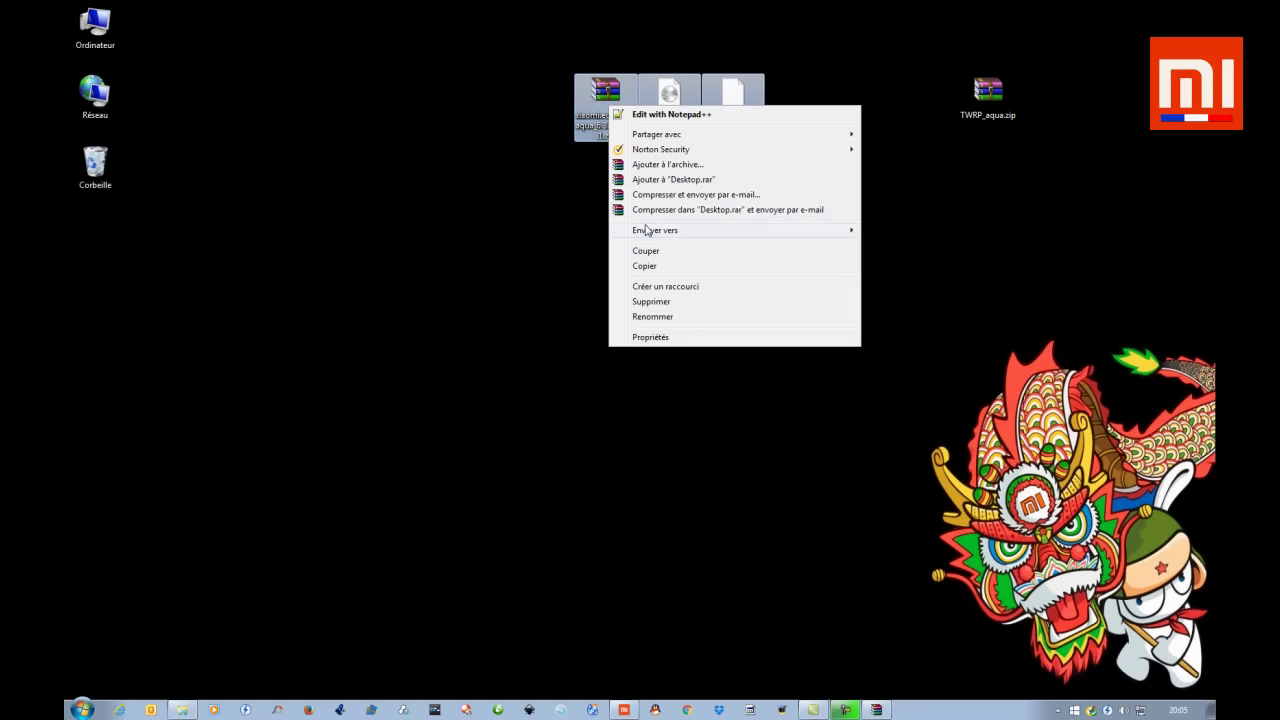
{"action": "left_click", "coordinate": [645, 266]}
{"action": "left_click", "coordinate": [560, 278]}
Check the MI 4S internal storage for the Flashify APK, twrp_aqua.img and the ROM zip, and minimize the folder window.
{"action": "left_click", "coordinate": [182, 710]}
{"action": "double_click", "coordinate": [388, 240]}
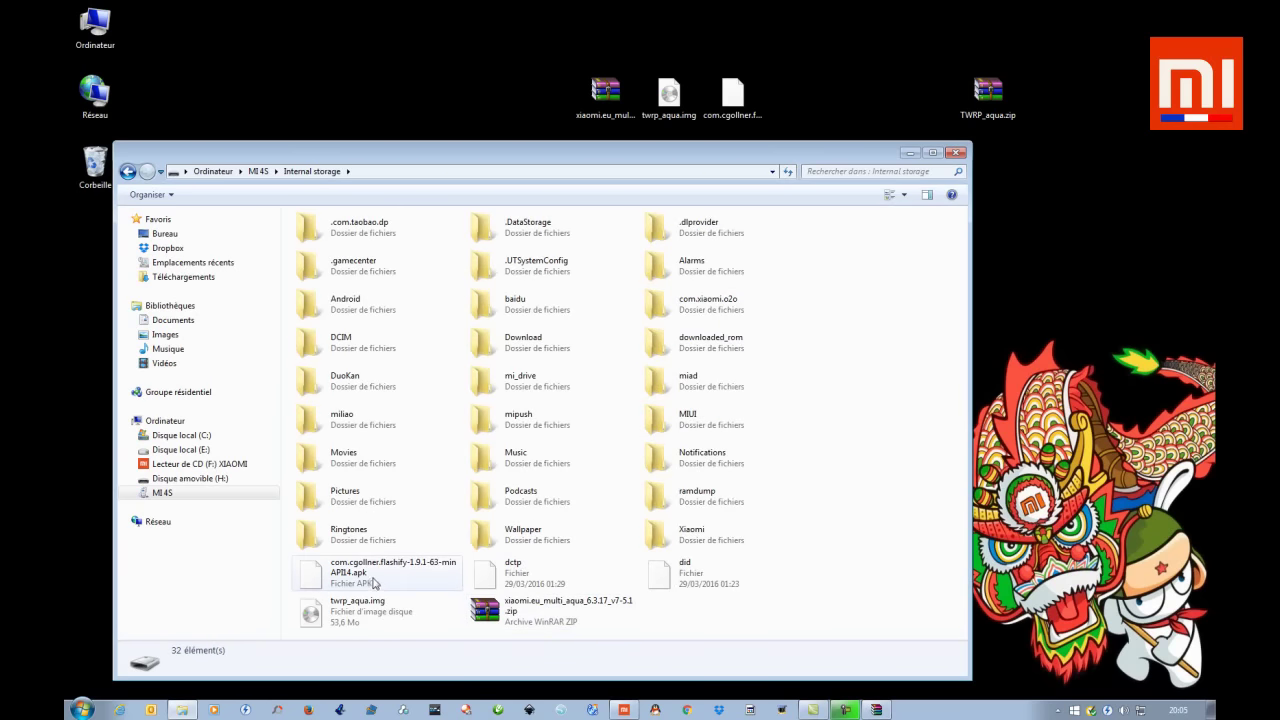
{"action": "left_click", "coordinate": [390, 576]}
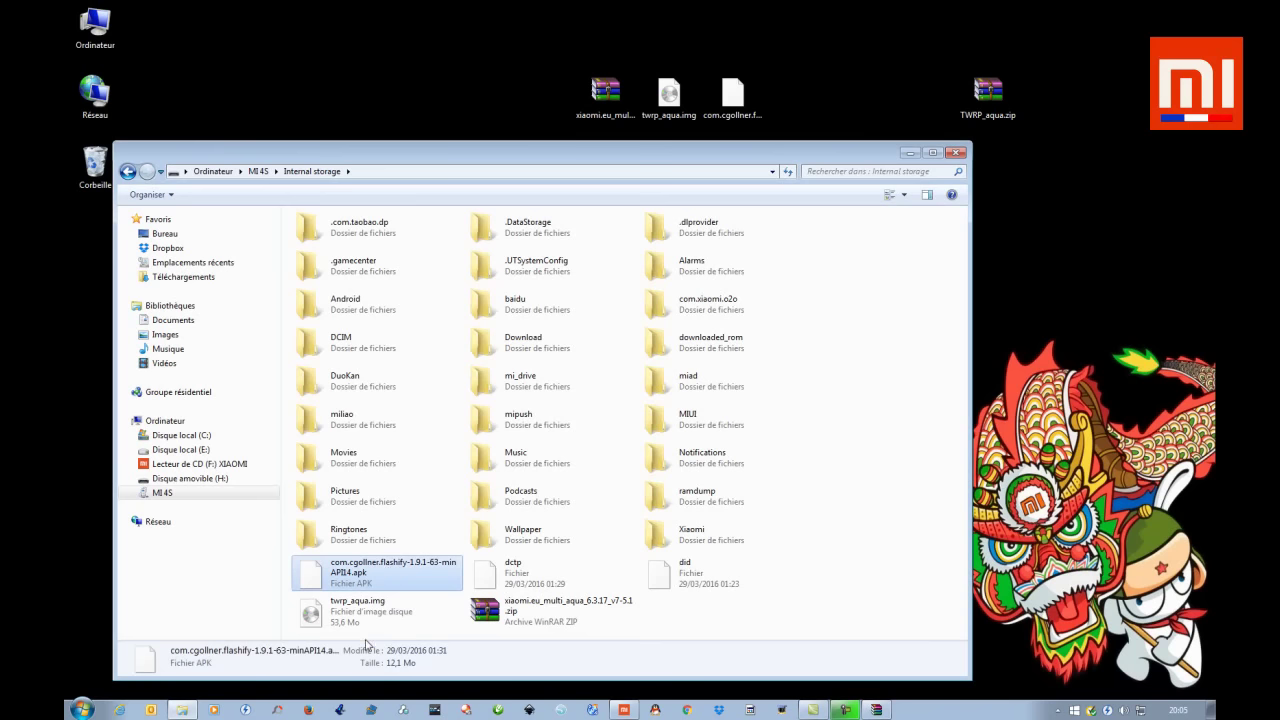
{"action": "left_click", "coordinate": [360, 618]}
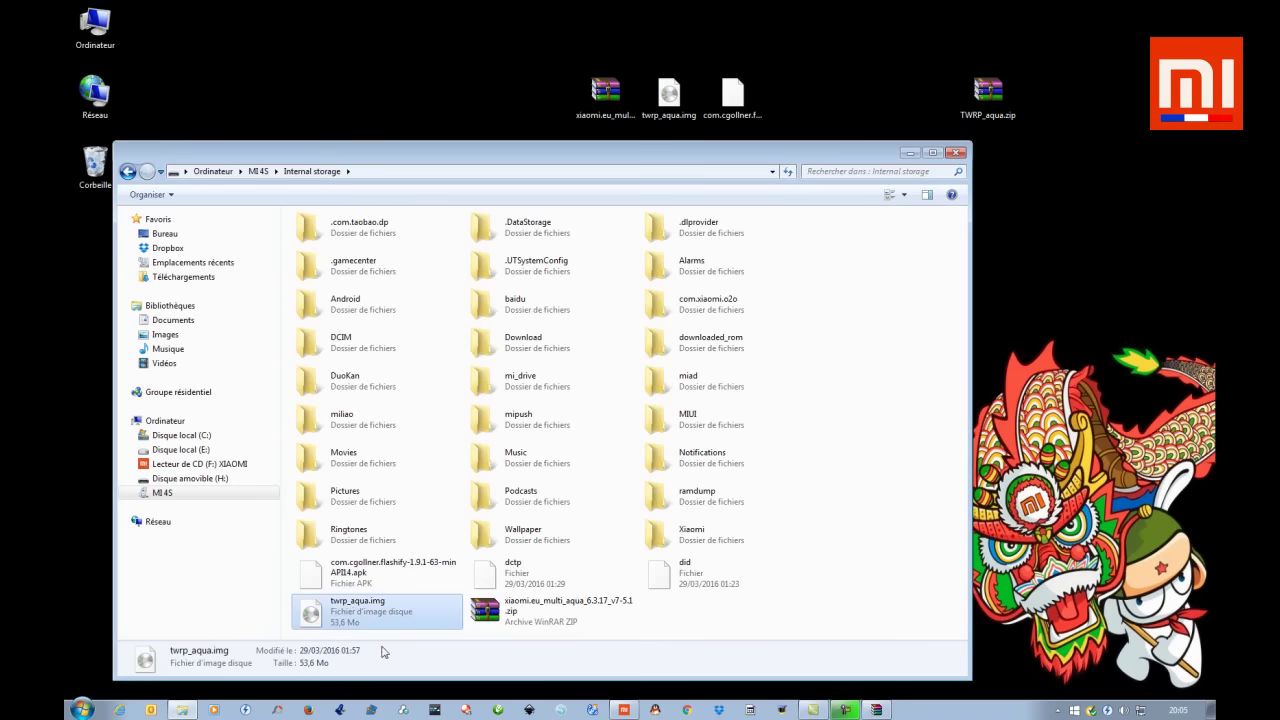
{"action": "left_click", "coordinate": [521, 624]}
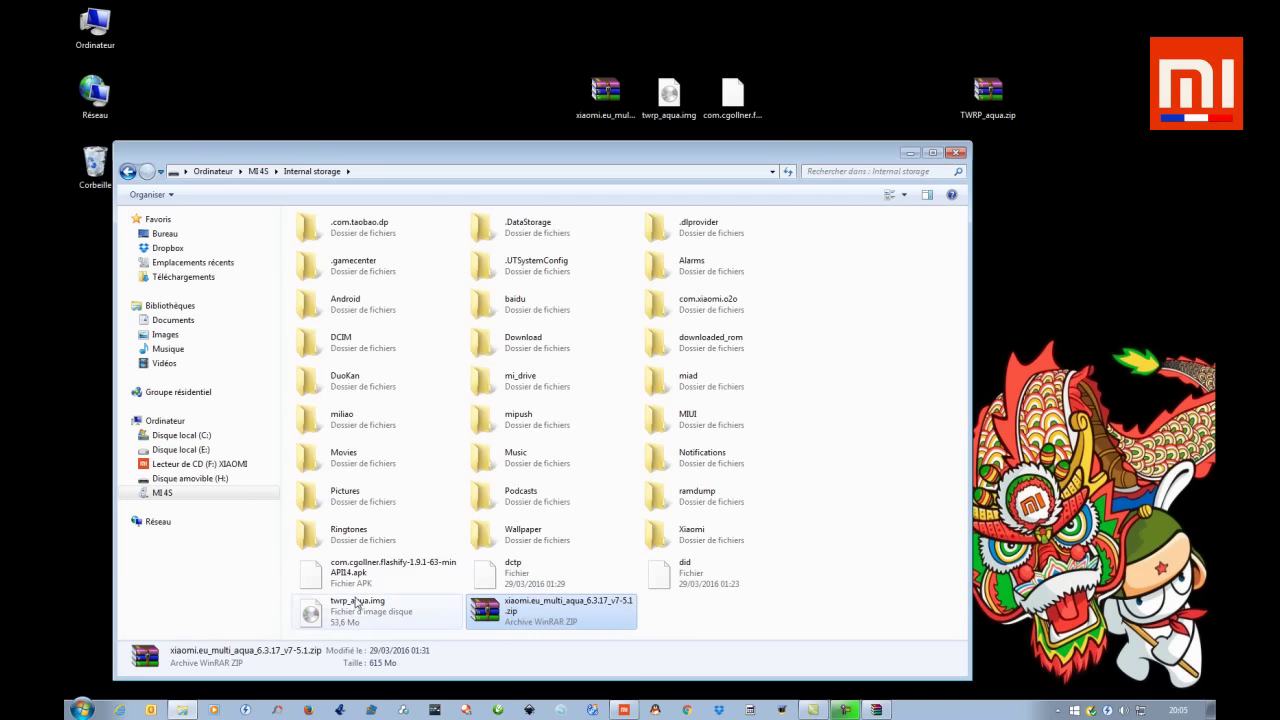
{"action": "left_click", "coordinate": [910, 152]}
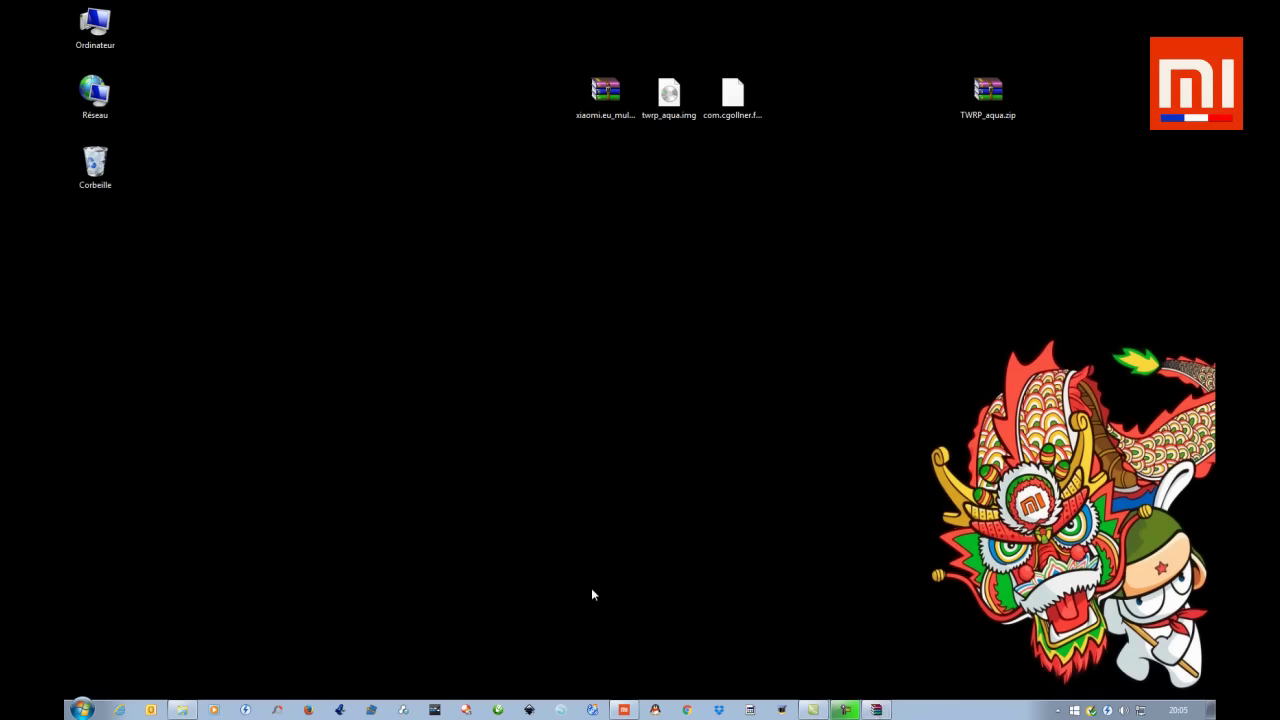
Switch to Mi PC Suite, screencast the MI 4S, and open Root access in the Security app's permissions.
{"action": "left_click", "coordinate": [624, 710]}
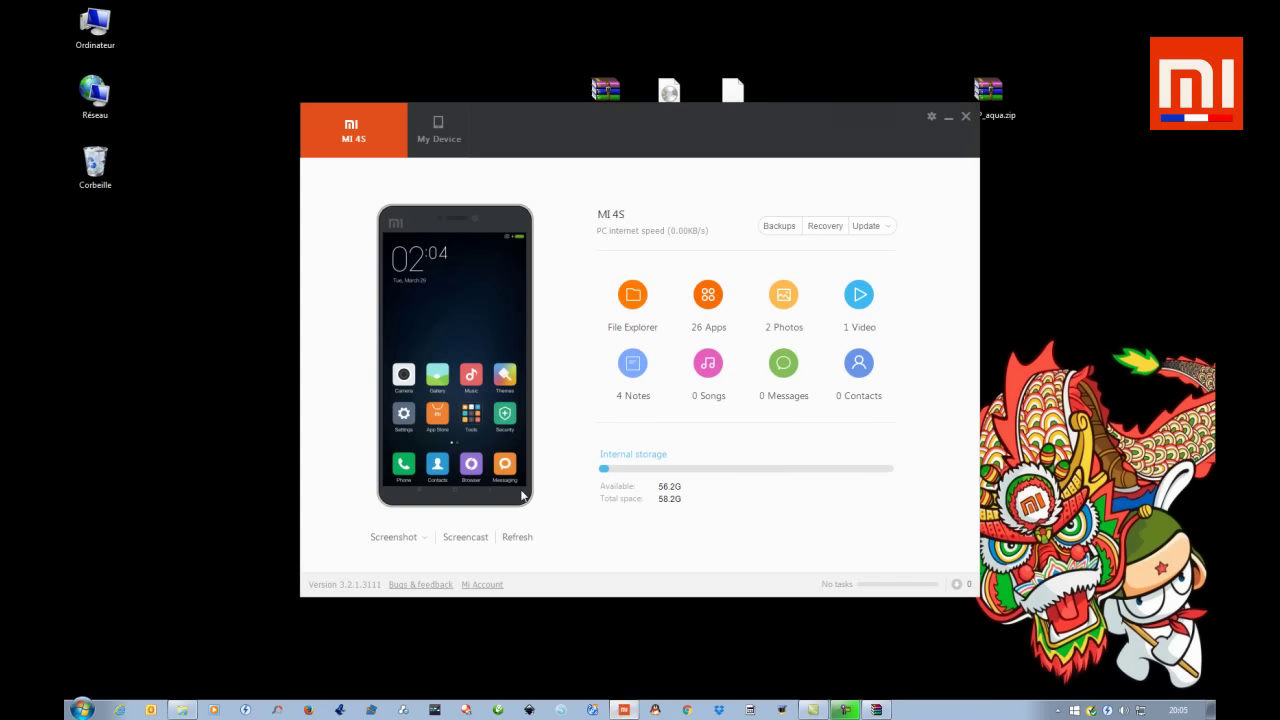
{"action": "left_click", "coordinate": [462, 540]}
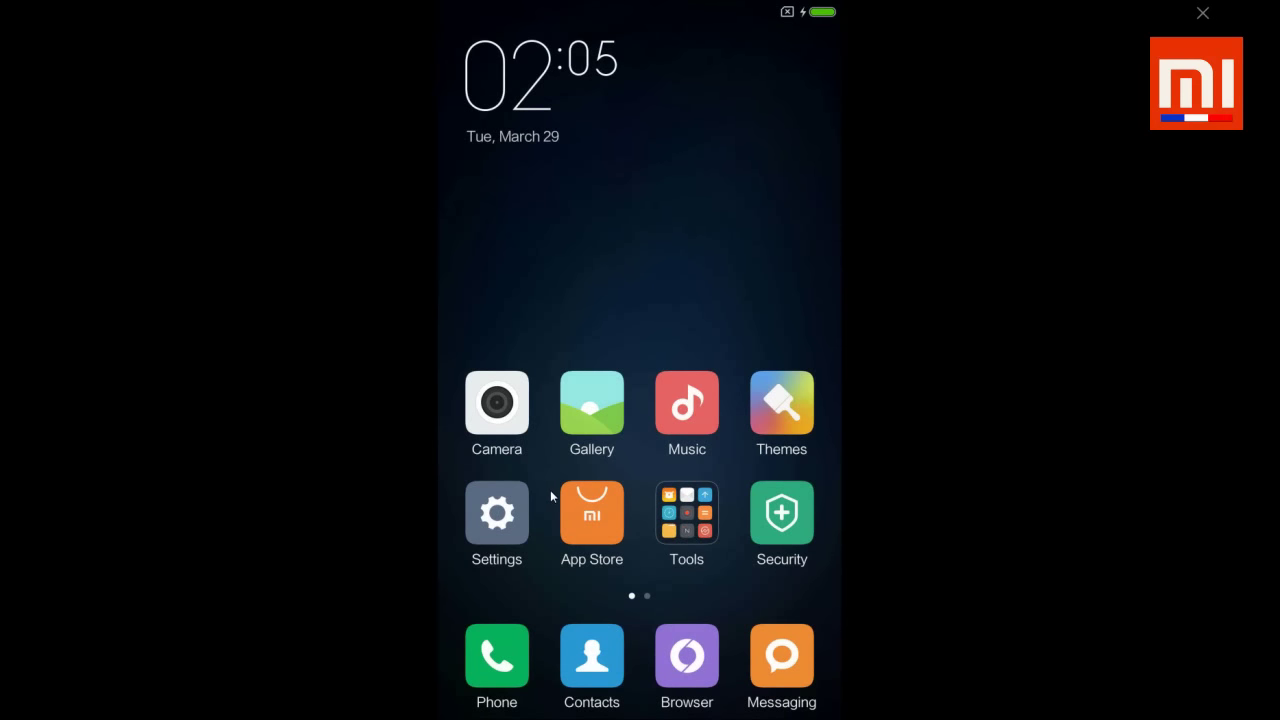
{"action": "left_click", "coordinate": [789, 527]}
{"action": "left_click", "coordinate": [765, 638]}
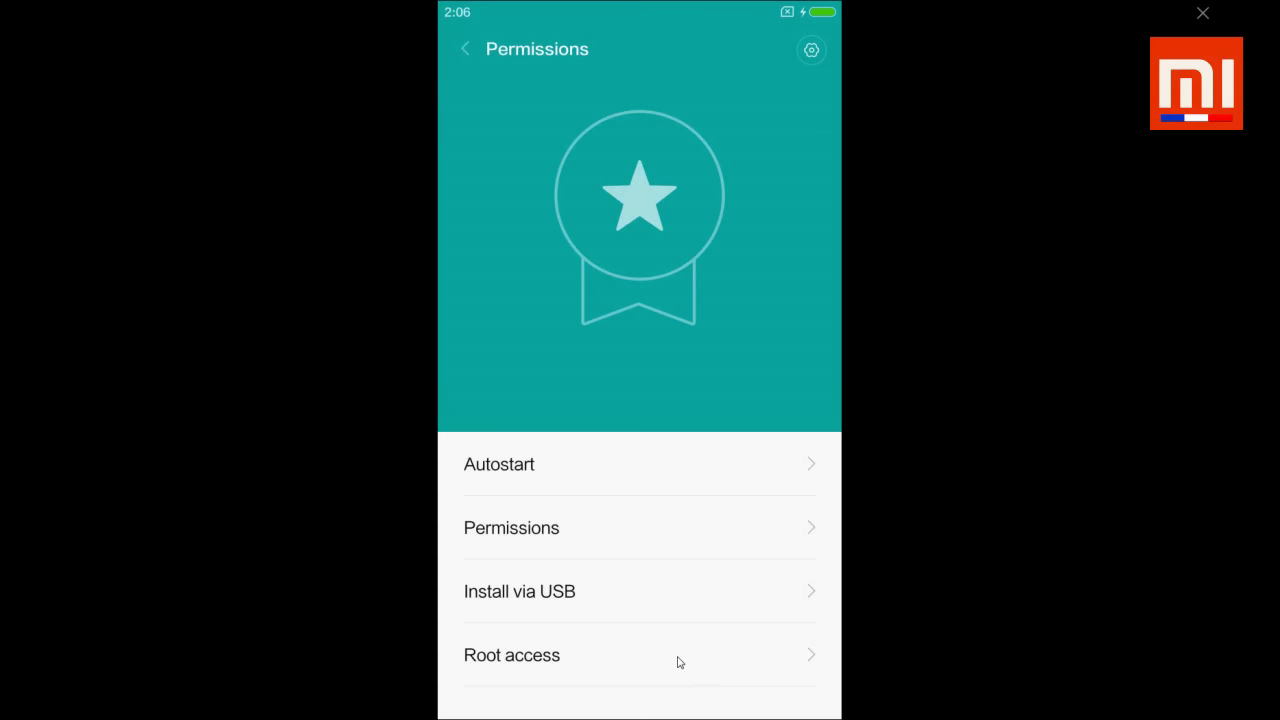
{"action": "left_click", "coordinate": [677, 662]}
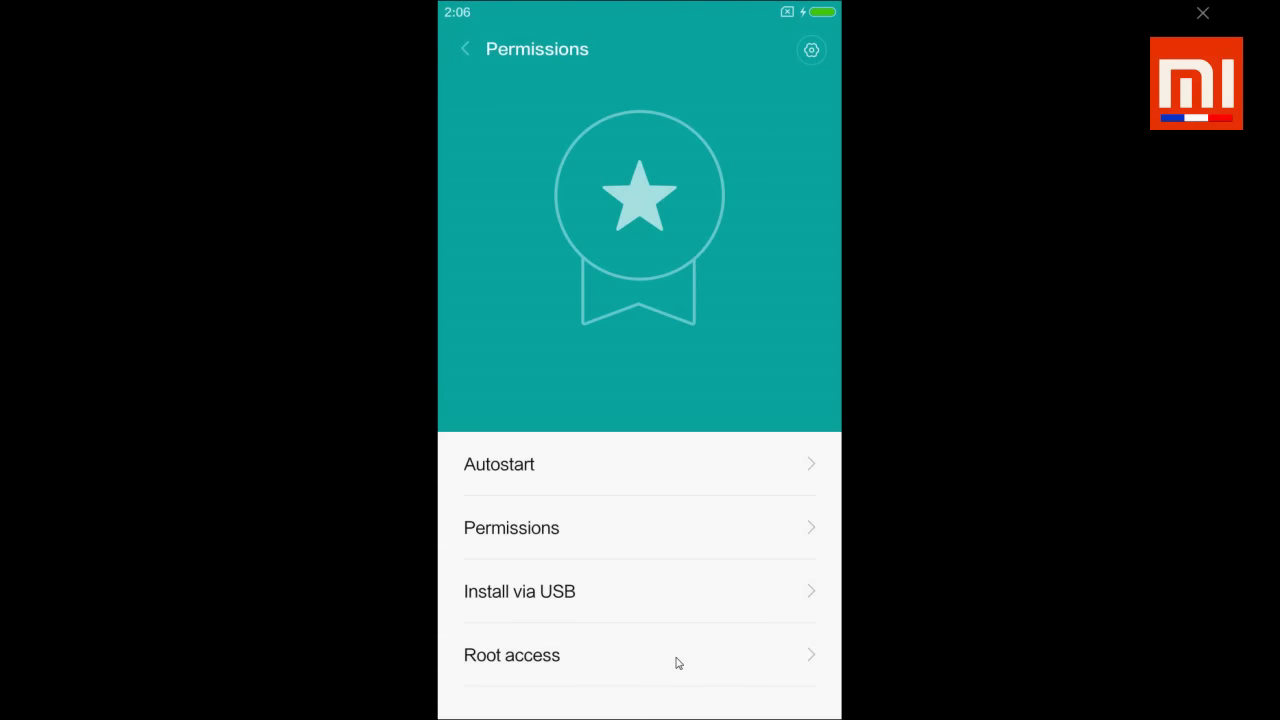